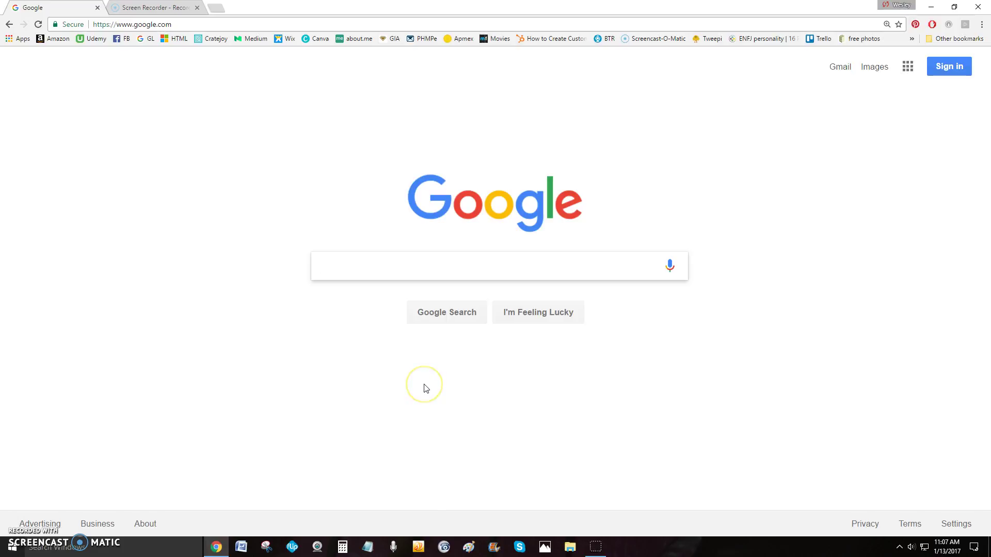
Search Google for canva.com and open the Canva home page from the results.
{"action": "type", "text": "canvan"}
{"action": "key", "text": "BackSpace"}
{"action": "type", "text": ".com"}
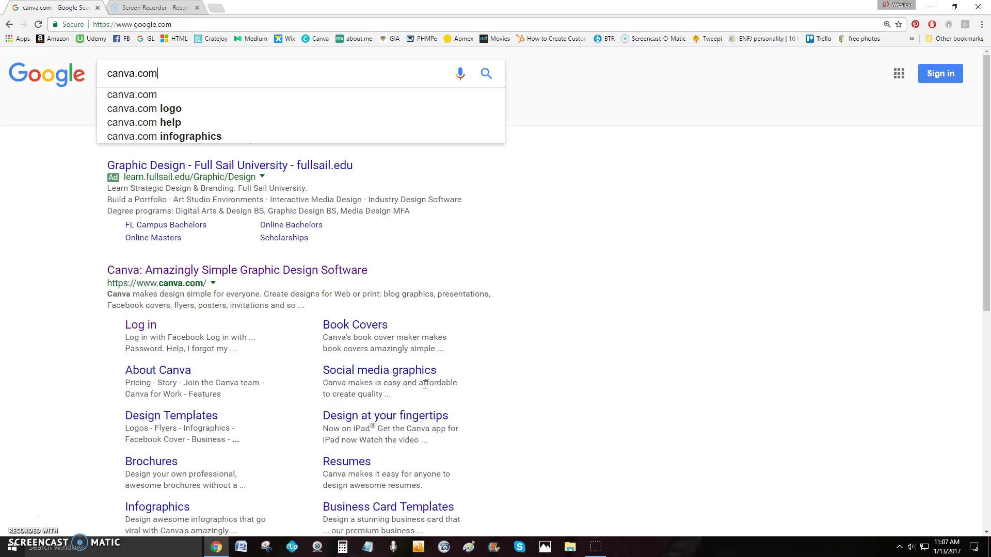
{"action": "left_click", "coordinate": [178, 274]}
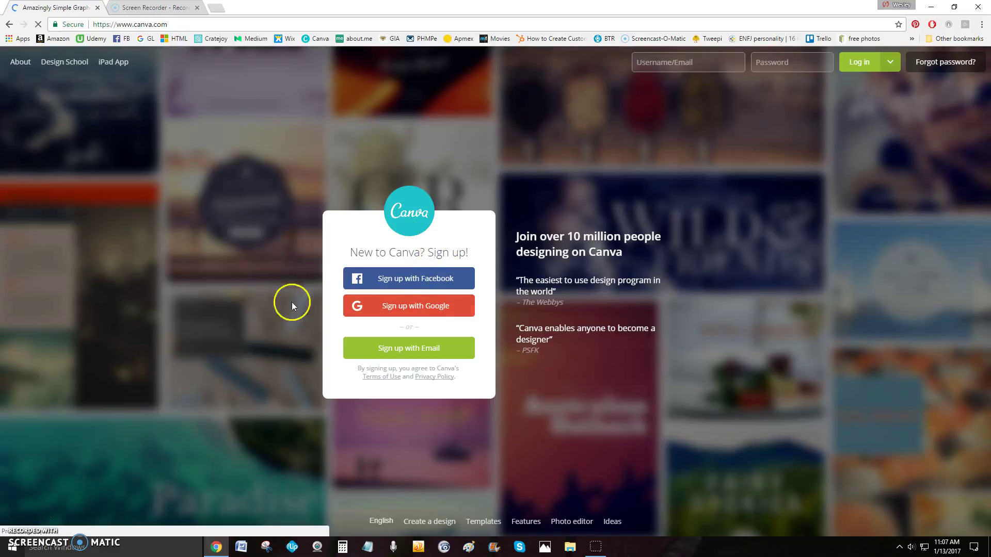
Log in to Canva with the account username and password.
{"action": "left_click", "coordinate": [647, 63]}
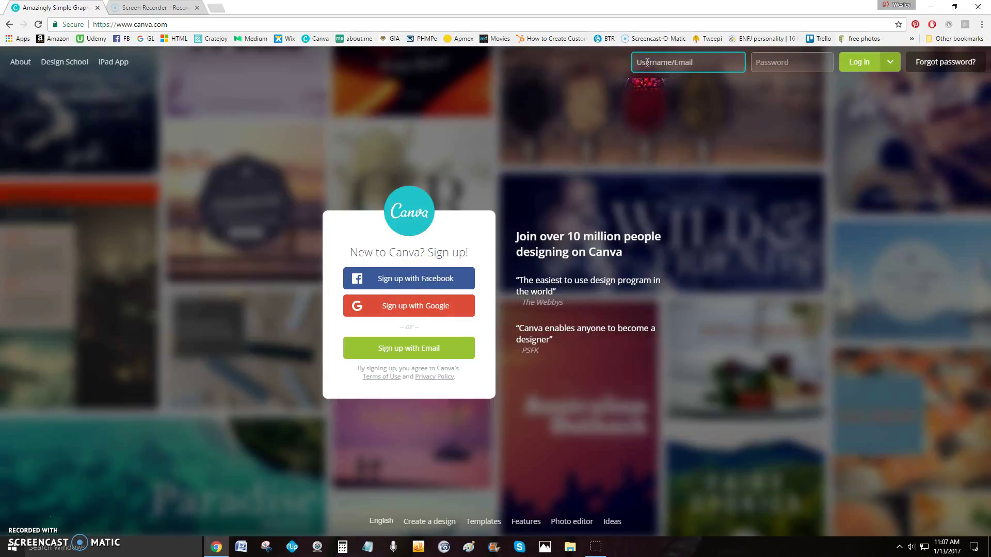
{"action": "type", "text": "wesleygw"}
{"action": "key", "text": "Tab"}
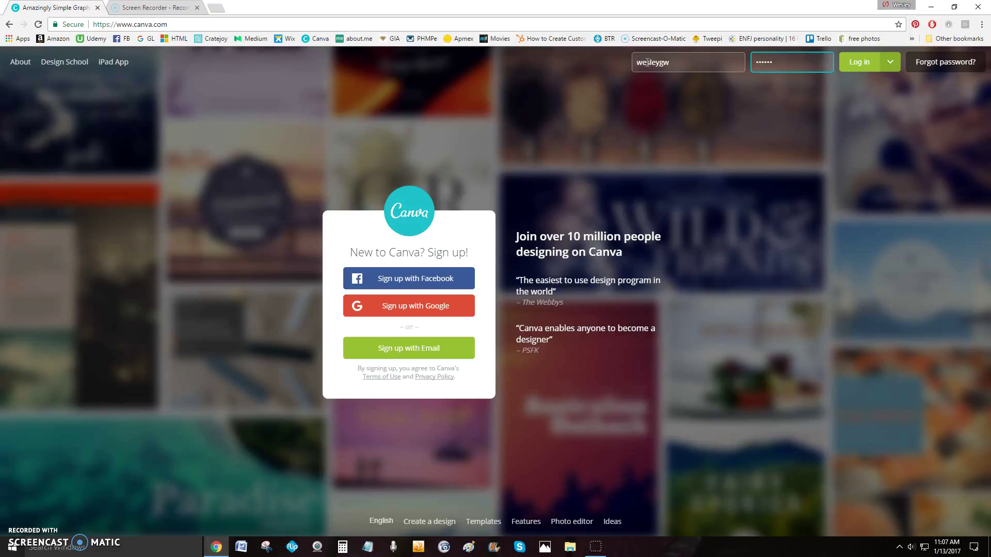
{"action": "left_click", "coordinate": [858, 63]}
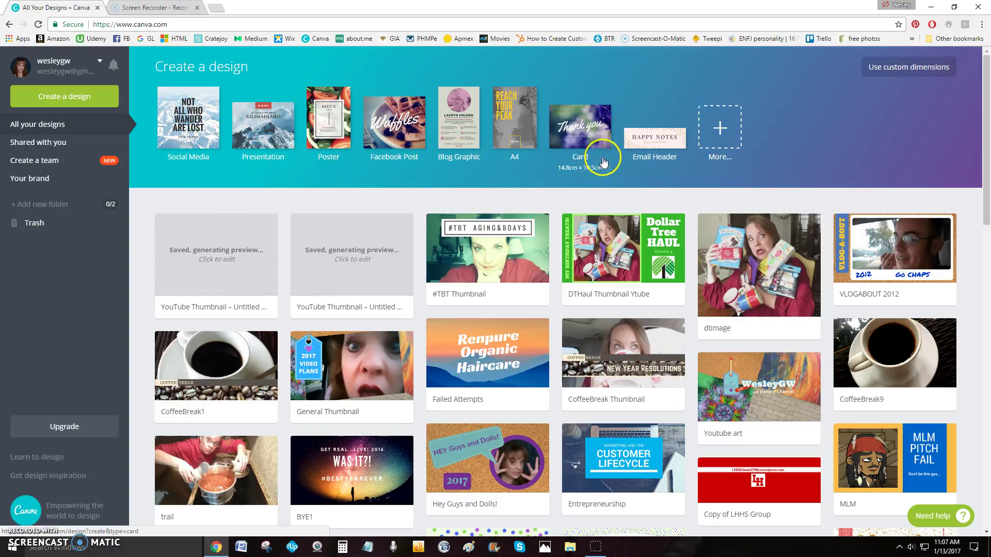
Start a new YouTube Thumbnail design from the full list of design types.
{"action": "left_click", "coordinate": [720, 132]}
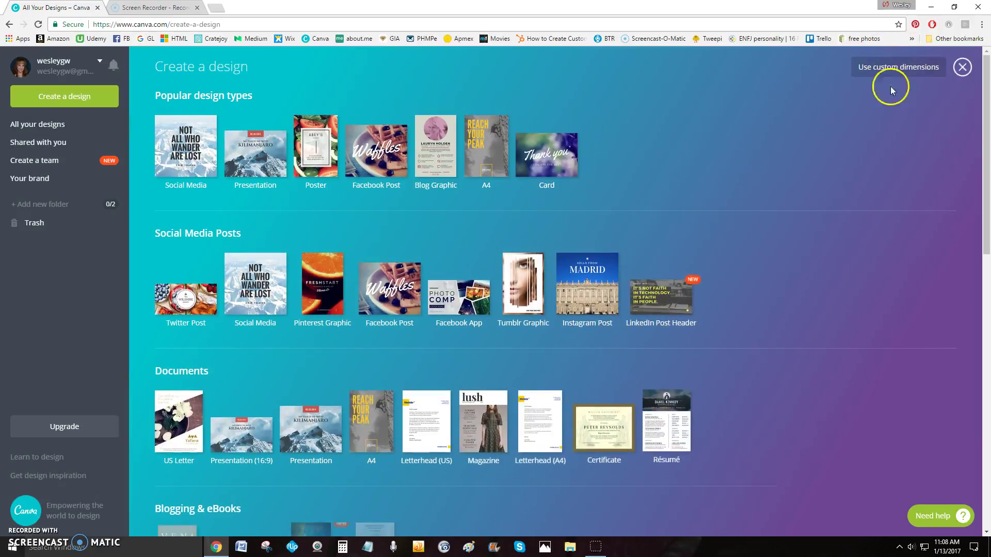
{"action": "left_click_drag", "start_coordinate": [987, 82], "coordinate": [987, 302]}
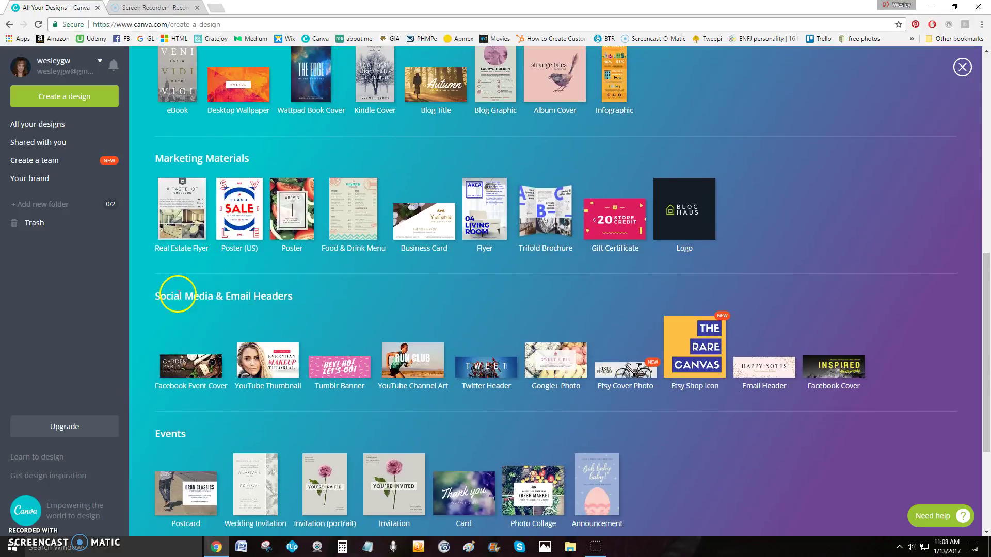
{"action": "left_click", "coordinate": [268, 367]}
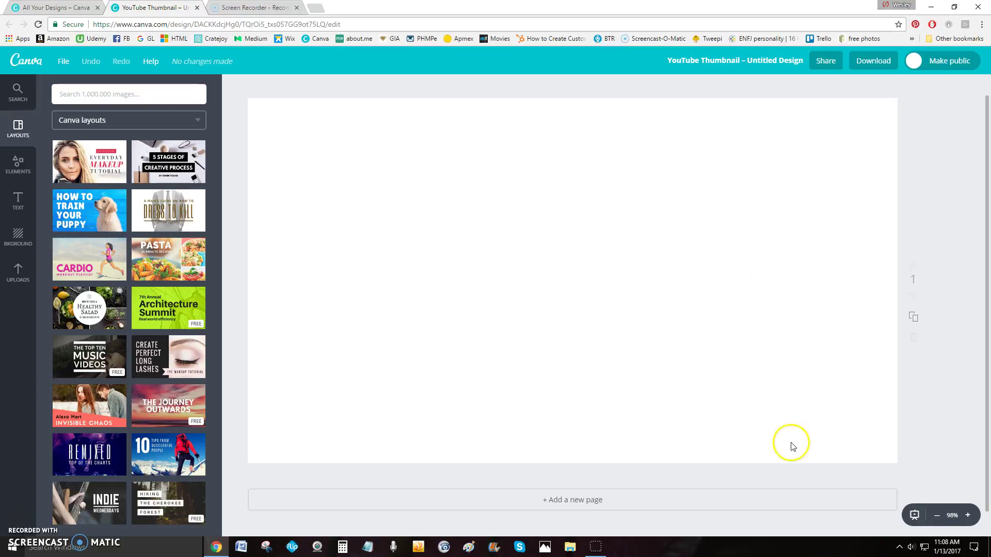
Zoom the blank thumbnail page out from 98% to 75%.
{"action": "left_click", "coordinate": [937, 516]}
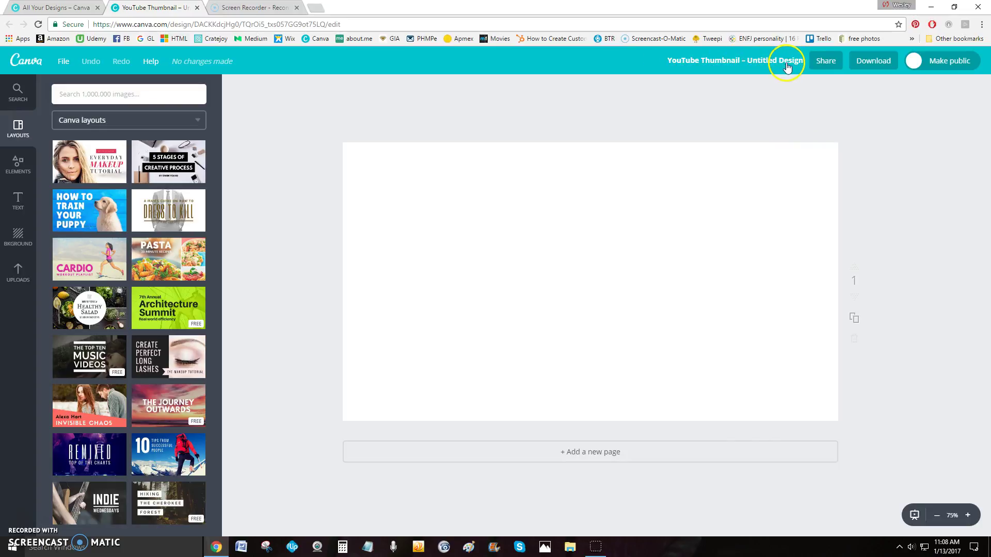
Rename the design from Untitled Design to 'YT THumb'.
{"action": "left_click", "coordinate": [732, 61]}
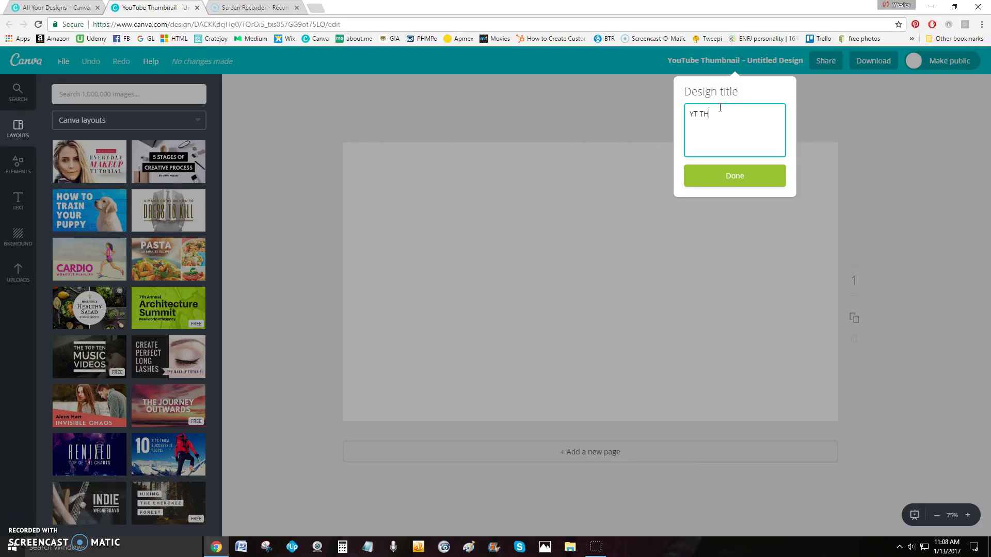
{"action": "type", "text": "YT THumb"}
{"action": "left_click", "coordinate": [728, 173]}
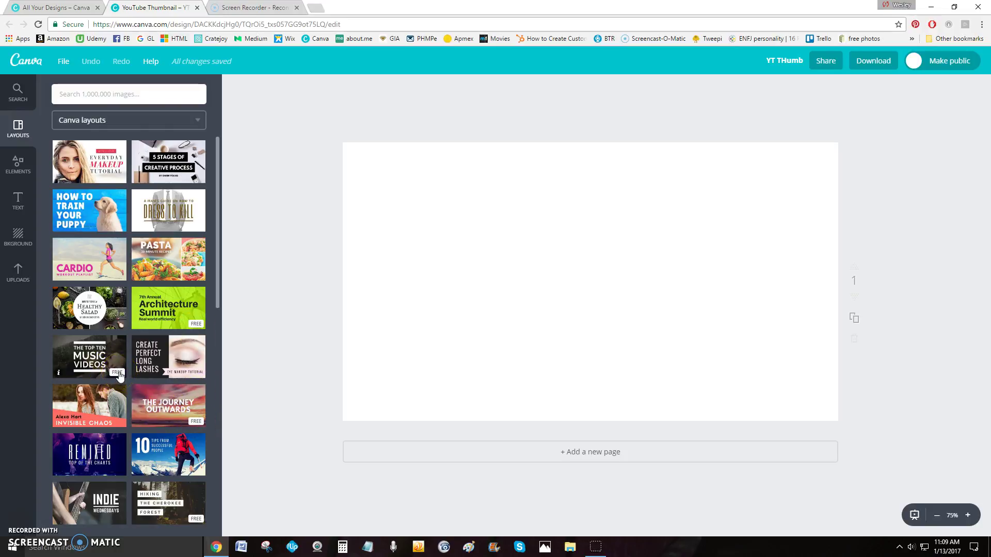
Browse the Background panel's free colours, patterns and $1 photo backgrounds.
{"action": "left_click", "coordinate": [160, 368]}
{"action": "left_click", "coordinate": [18, 235]}
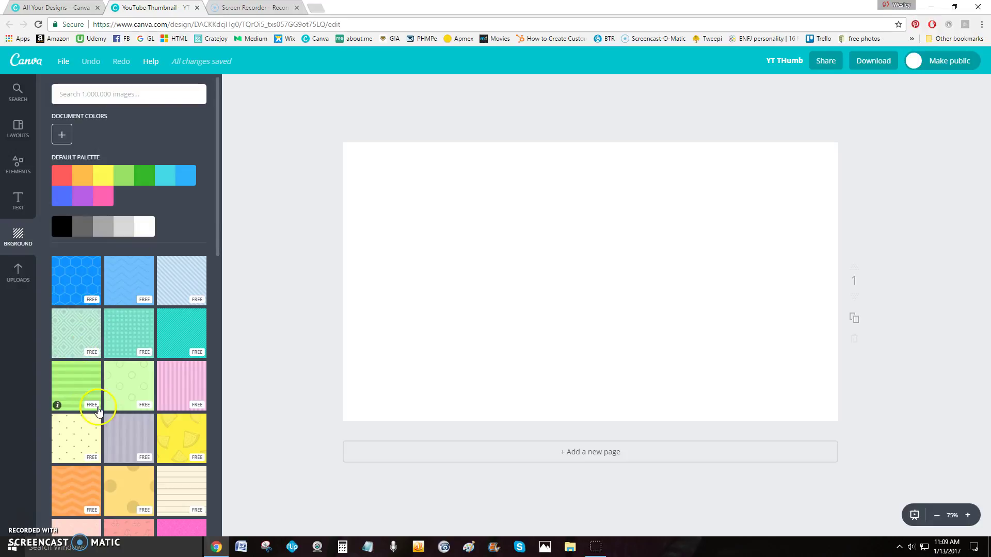
{"action": "left_click_drag", "start_coordinate": [217, 177], "coordinate": [215, 443]}
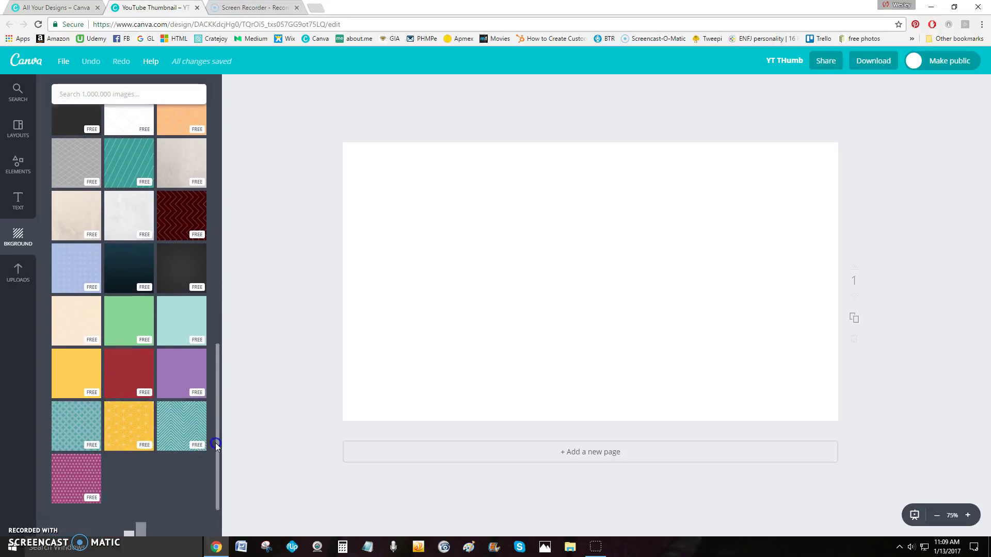
{"action": "scroll", "coordinate": [103, 305], "scroll_direction": "down", "scroll_amount": 3}
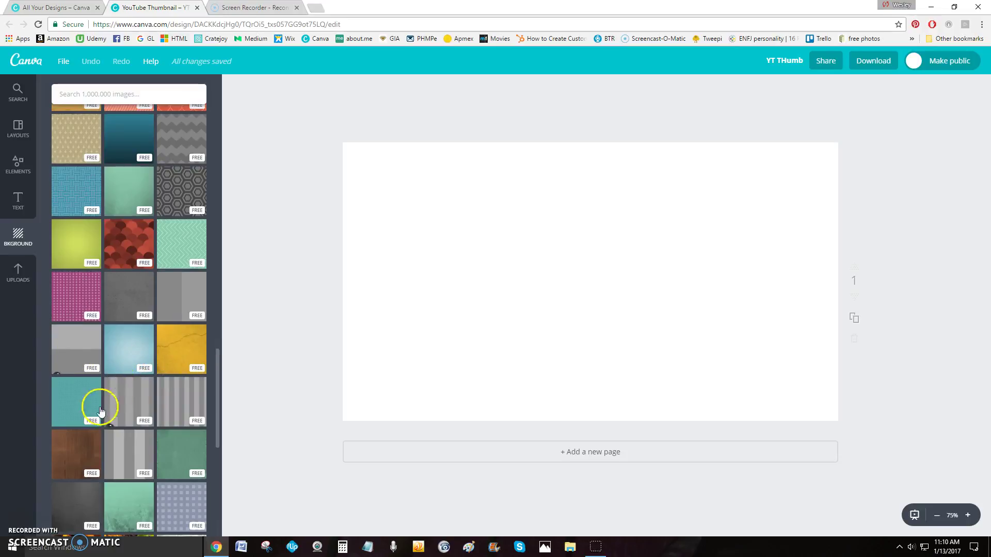
{"action": "left_click_drag", "start_coordinate": [215, 352], "coordinate": [212, 452]}
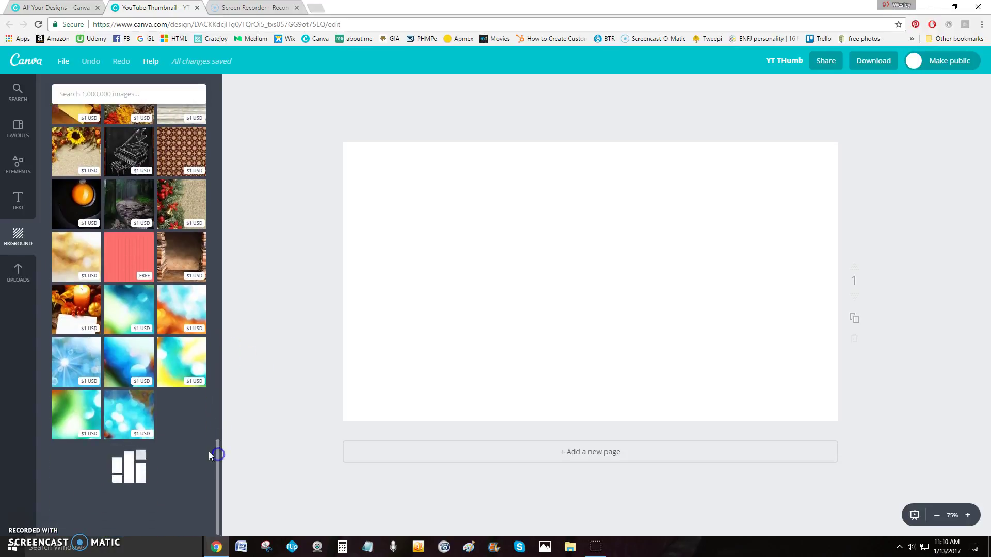
{"action": "scroll", "coordinate": [128, 337], "scroll_direction": "down", "scroll_amount": 4}
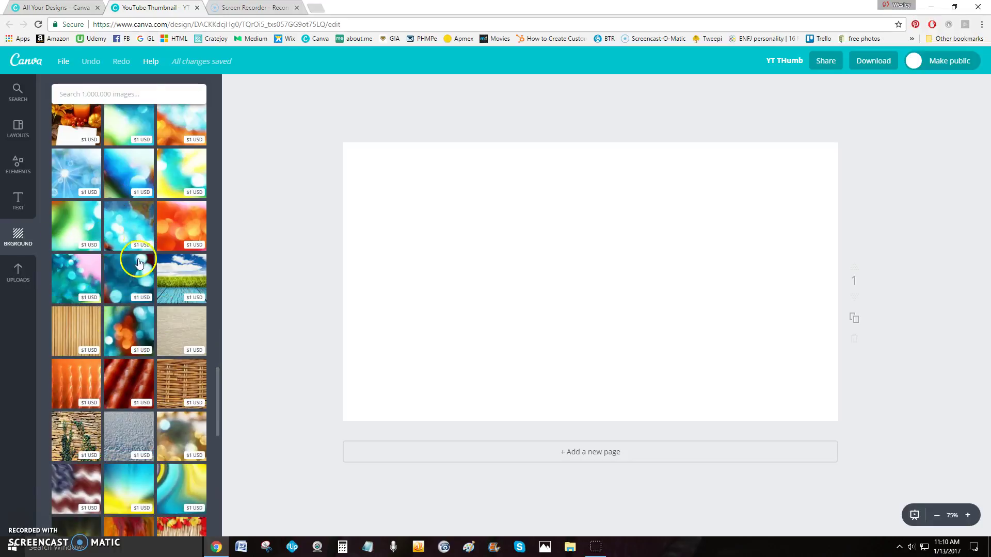
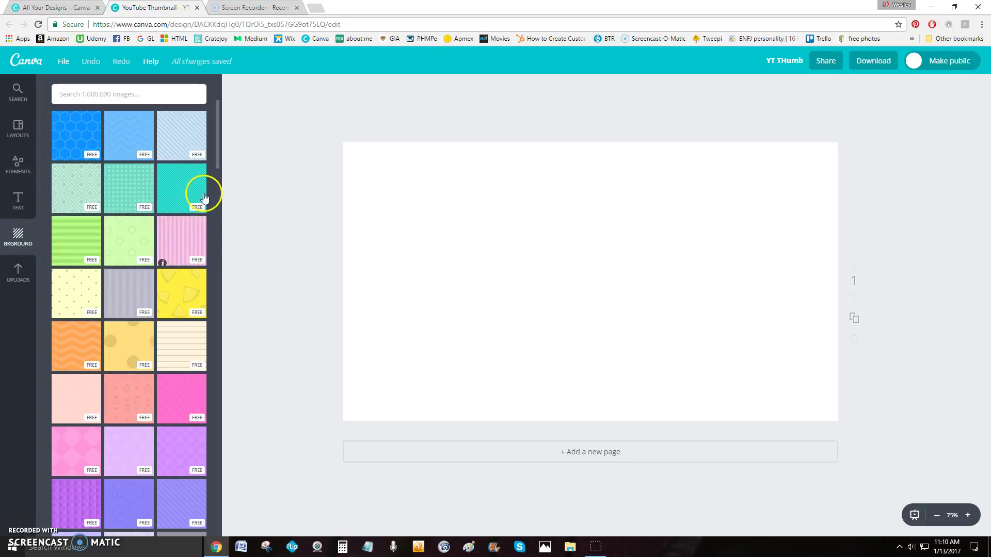
Apply the violet concentric-circles pattern as the thumbnail background and select it.
{"action": "left_click_drag", "start_coordinate": [217, 152], "coordinate": [215, 192]}
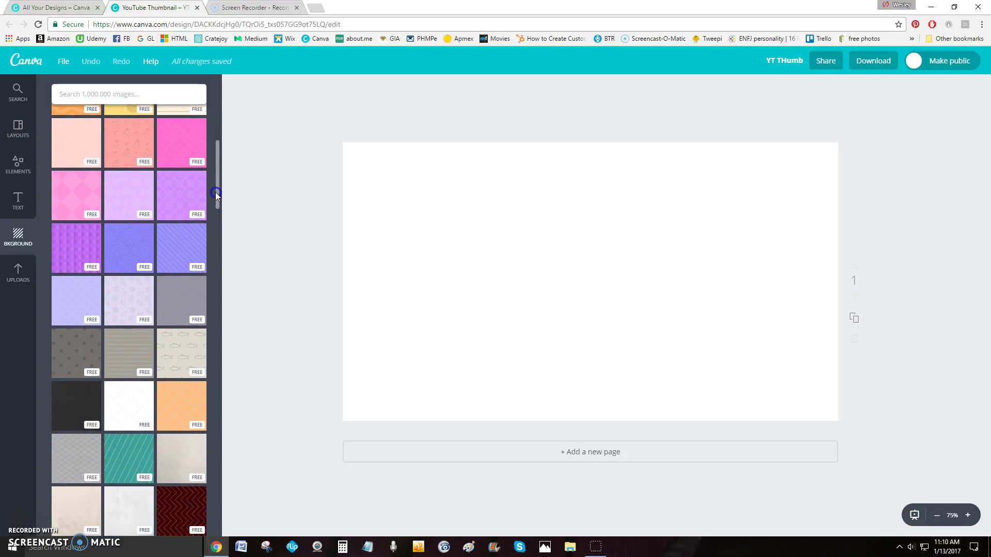
{"action": "left_click", "coordinate": [132, 251]}
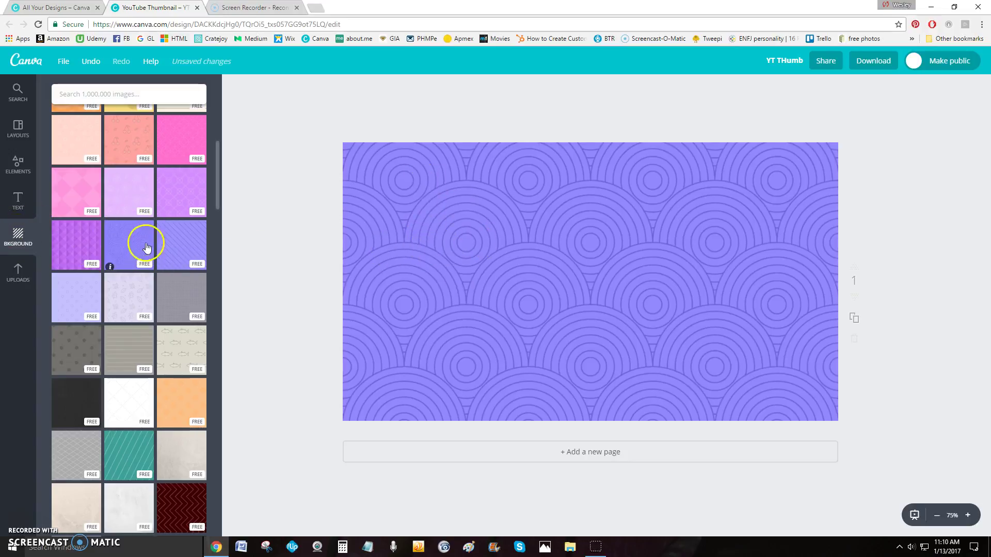
{"action": "left_click", "coordinate": [476, 239]}
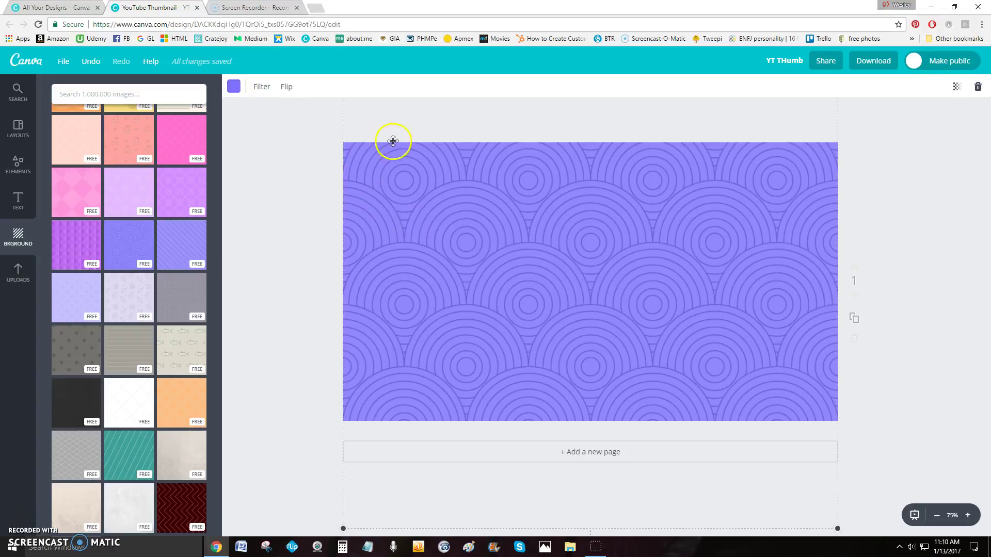
Recolour the concentric-circles background light green, brightened to adff72.
{"action": "left_click", "coordinate": [235, 86]}
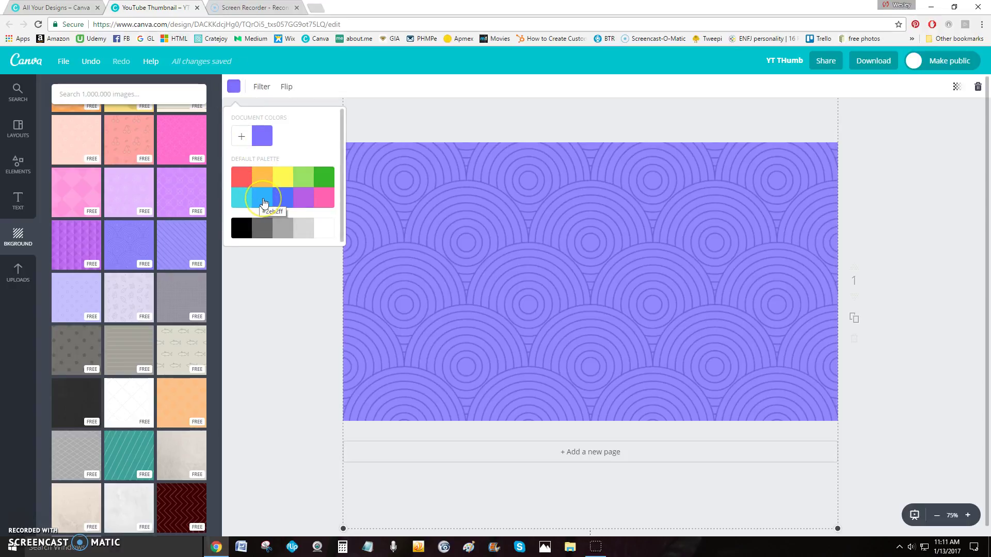
{"action": "left_click", "coordinate": [305, 181]}
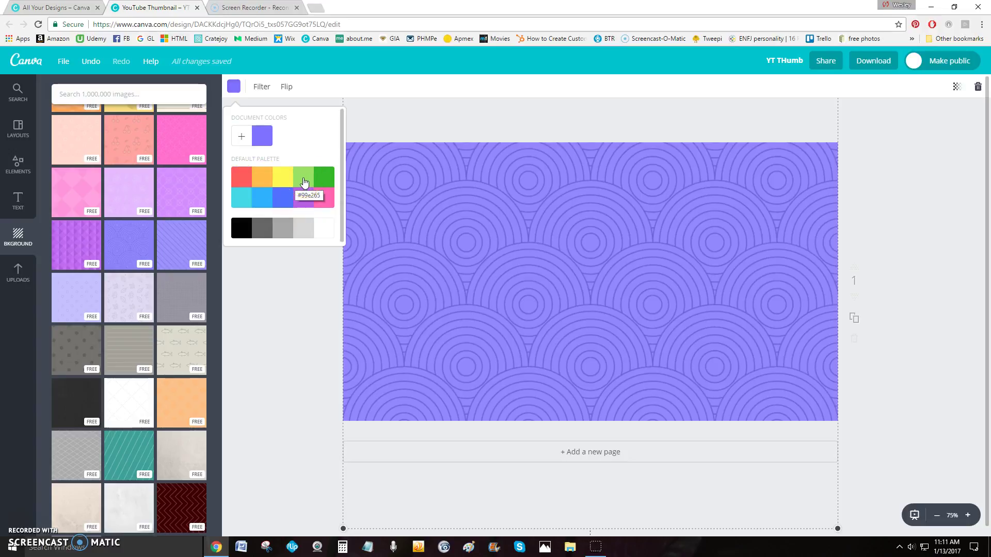
{"action": "left_click", "coordinate": [304, 180]}
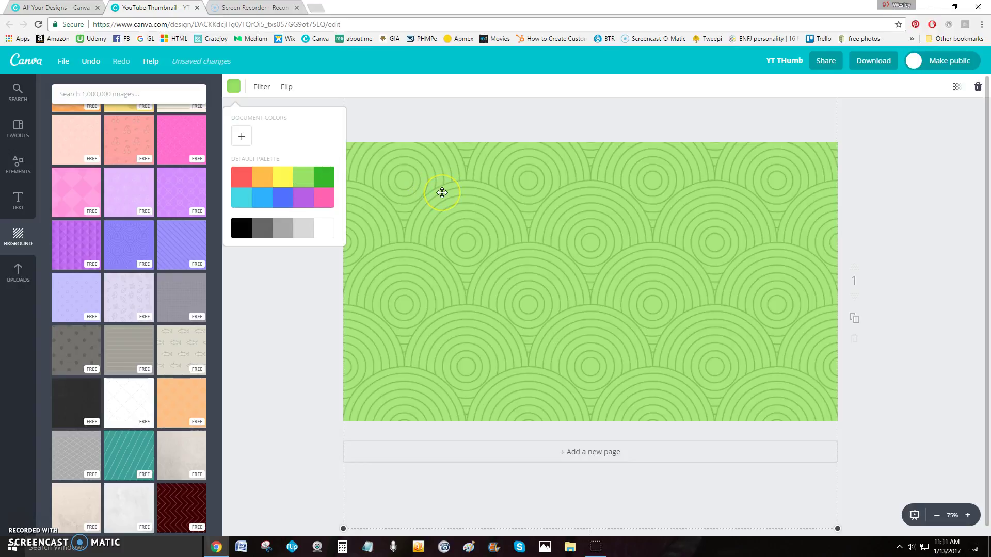
{"action": "left_click", "coordinate": [241, 137]}
{"action": "mouse_move", "coordinate": [264, 255]}
{"action": "left_mouse_down"}
{"action": "mouse_move", "coordinate": [323, 255]}
{"action": "mouse_move", "coordinate": [249, 260]}
{"action": "left_mouse_up"}
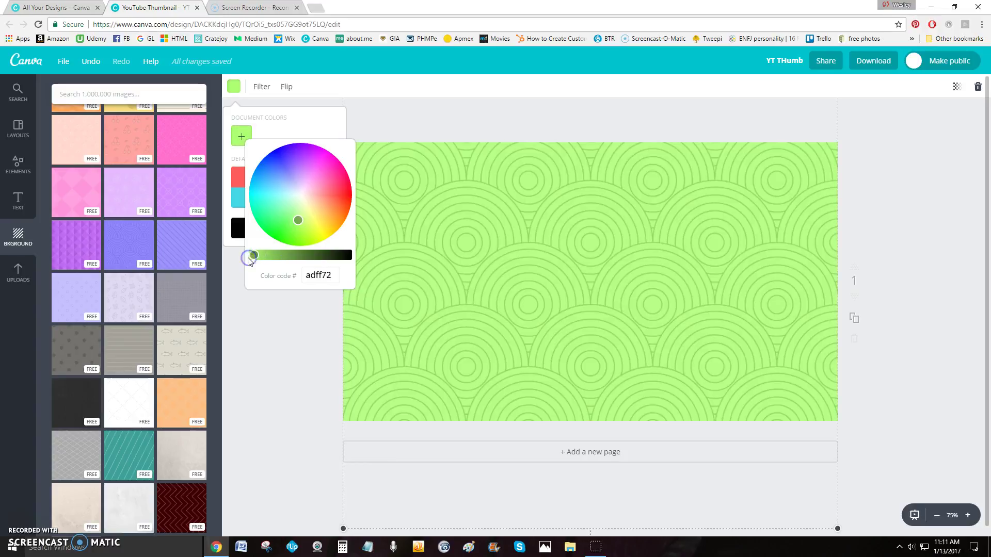
{"action": "left_click", "coordinate": [264, 327]}
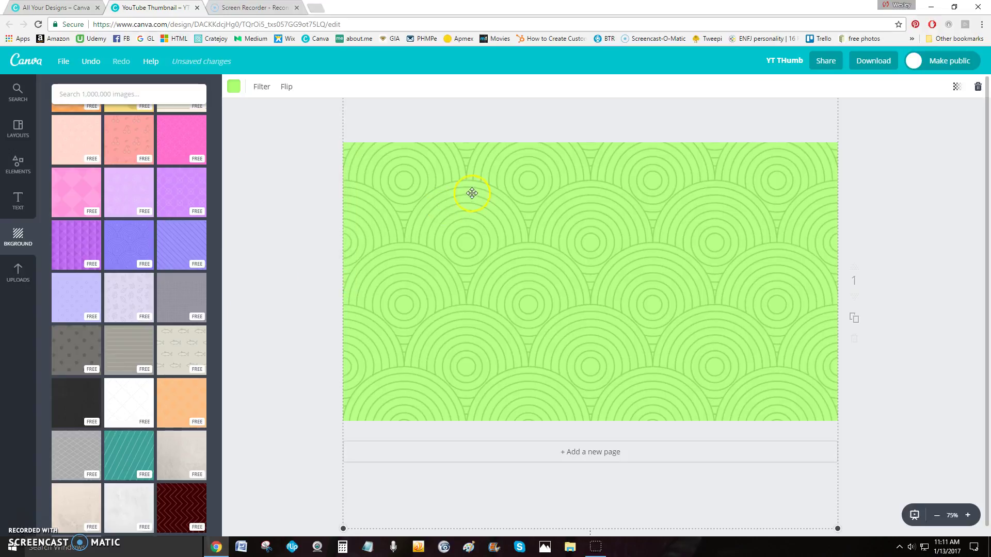
{"action": "left_click", "coordinate": [296, 230]}
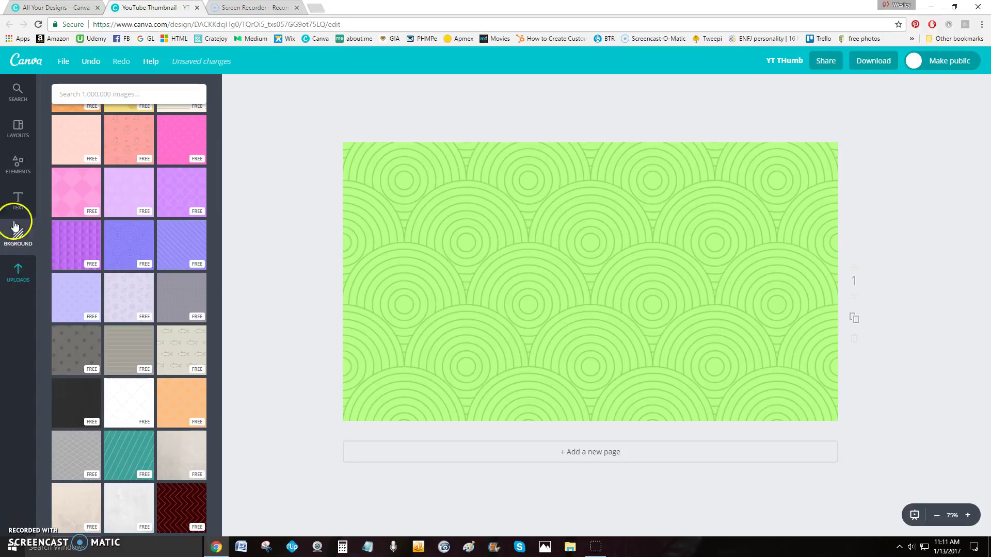
Search elements for 'dogs' and place the teal sitting-dog illustration on the canvas.
{"action": "left_click", "coordinate": [18, 170]}
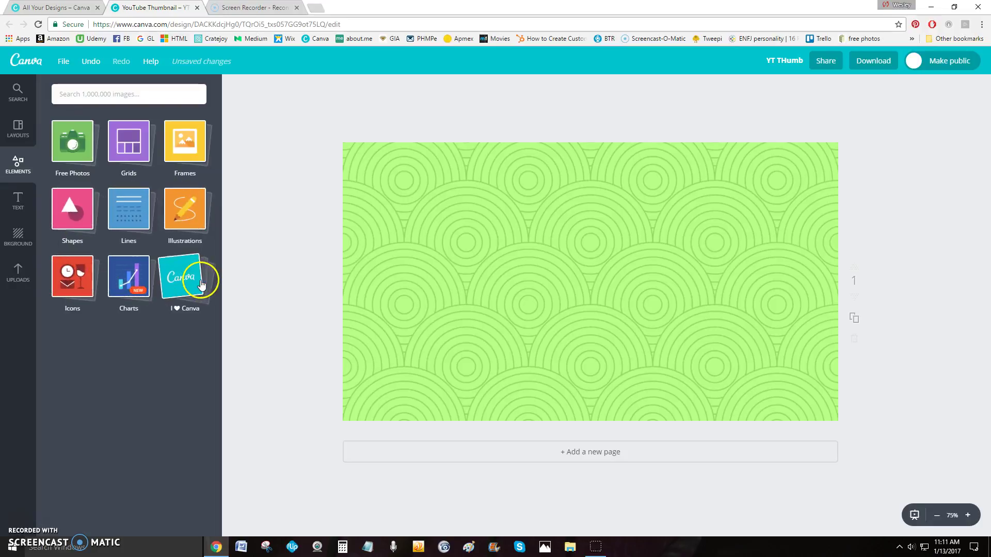
{"action": "left_click", "coordinate": [70, 94]}
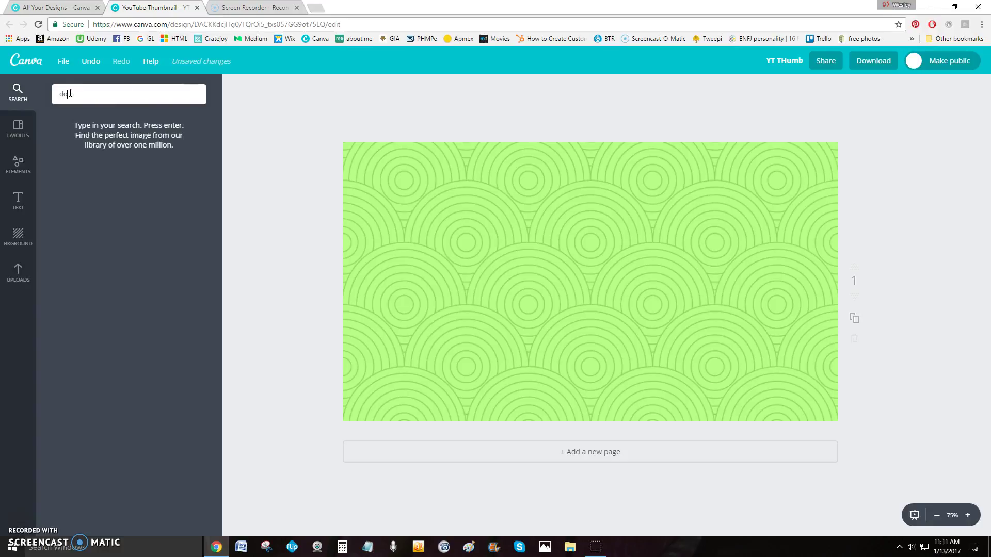
{"action": "type", "text": "dogs"}
{"action": "key", "text": "Return"}
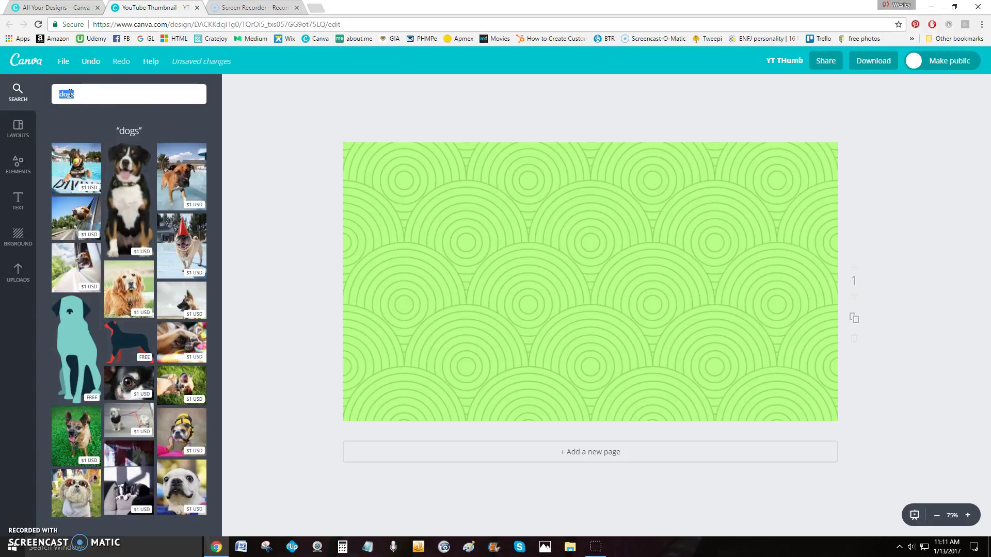
{"action": "left_click_drag", "start_coordinate": [219, 123], "coordinate": [222, 165]}
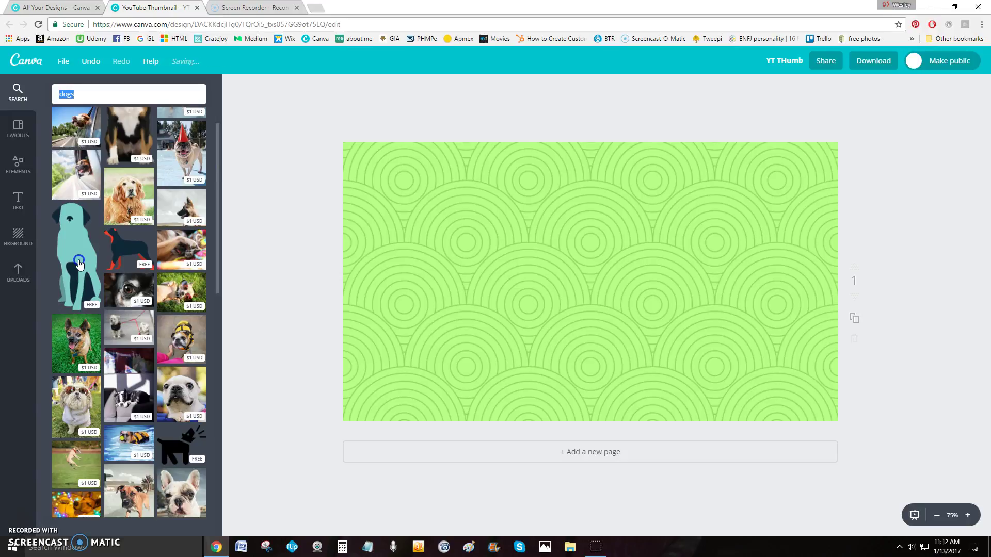
{"action": "left_click_drag", "start_coordinate": [80, 265], "coordinate": [503, 306]}
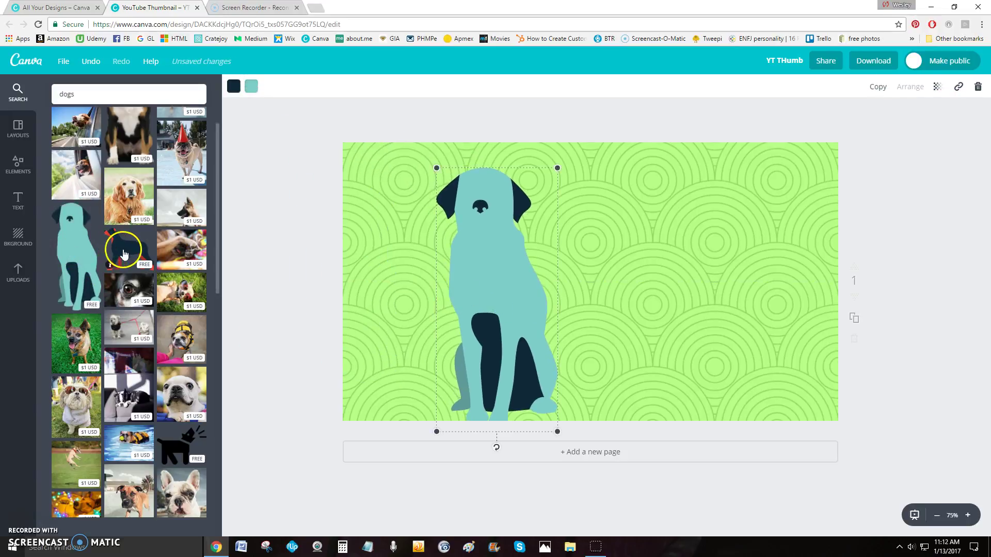
Add the black-and-red standing dog and move both dogs toward the left.
{"action": "left_click_drag", "start_coordinate": [125, 251], "coordinate": [662, 284]}
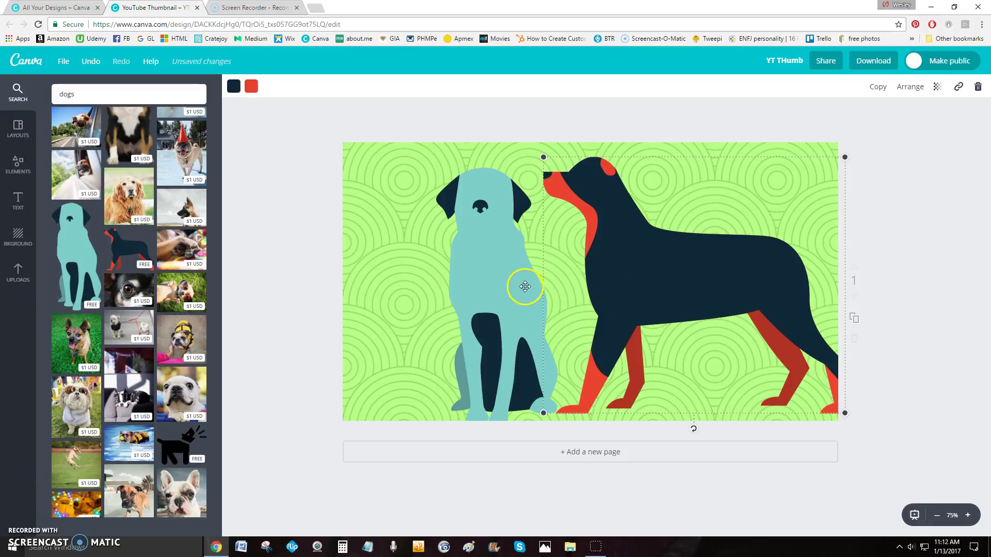
{"action": "left_click", "coordinate": [480, 280]}
{"action": "left_click_drag", "start_coordinate": [480, 281], "coordinate": [413, 299]}
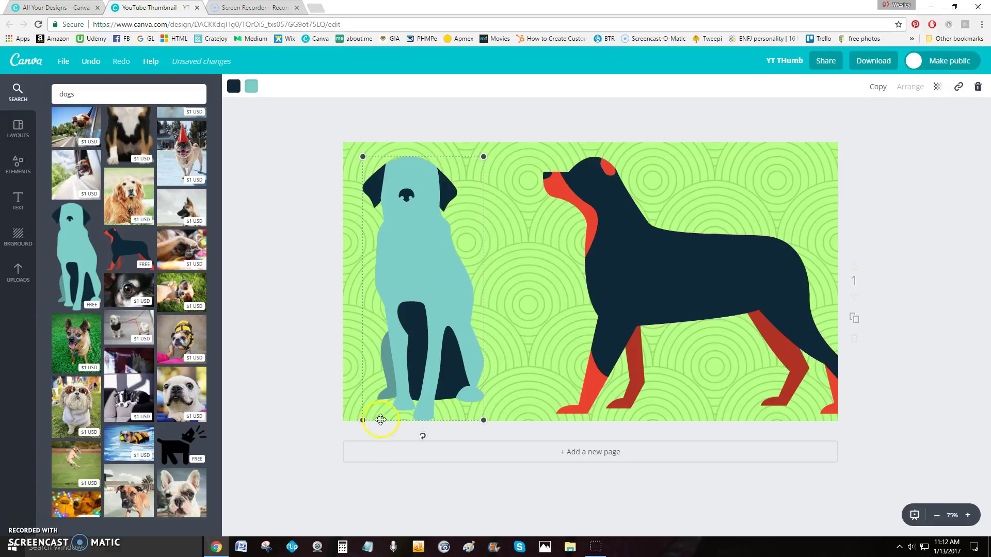
{"action": "left_click_drag", "start_coordinate": [602, 298], "coordinate": [547, 293]}
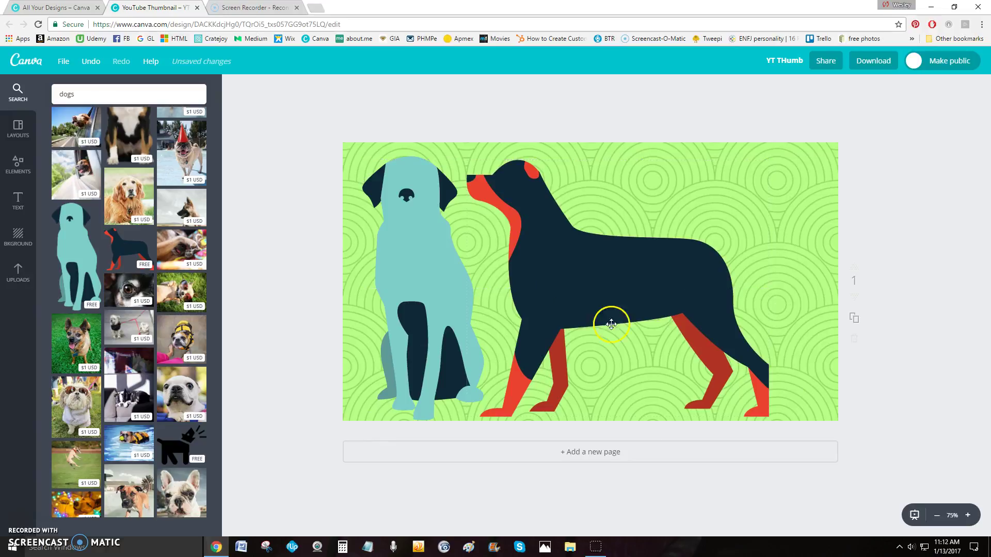
Shrink the teal and black-and-red dogs and set them side by side.
{"action": "left_click", "coordinate": [423, 281]}
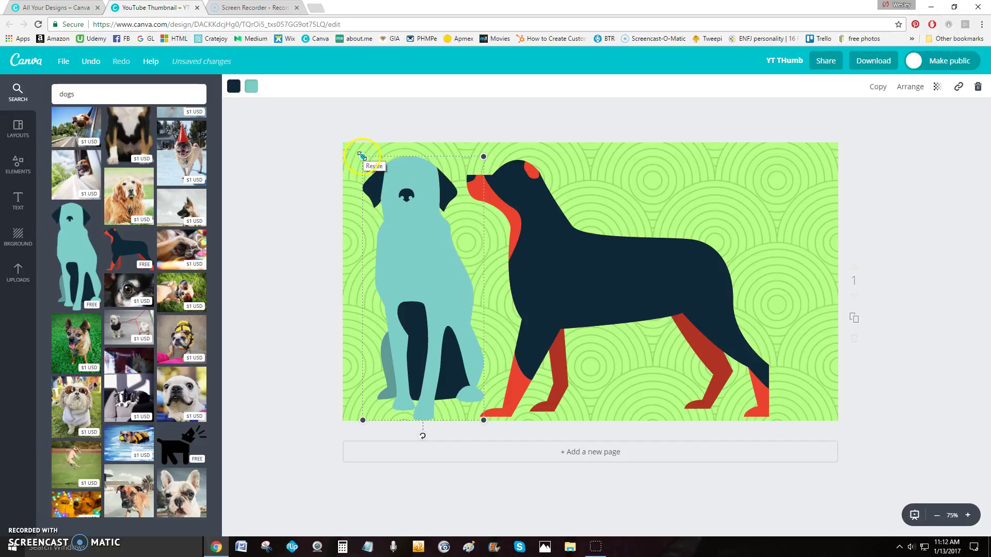
{"action": "mouse_move", "coordinate": [362, 156]}
{"action": "left_mouse_down"}
{"action": "mouse_move", "coordinate": [403, 243]}
{"action": "mouse_move", "coordinate": [349, 151]}
{"action": "mouse_move", "coordinate": [363, 167]}
{"action": "left_mouse_up"}
{"action": "left_click", "coordinate": [520, 222]}
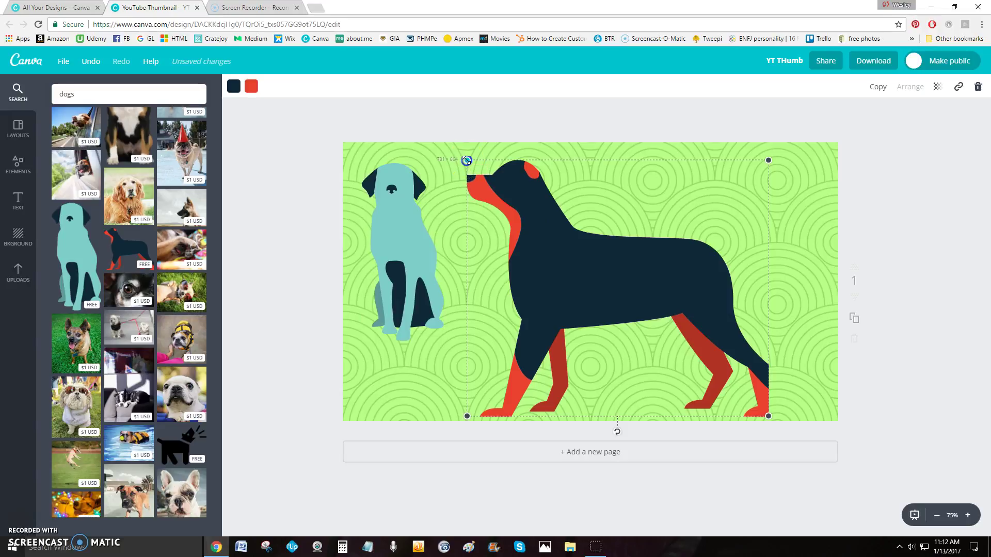
{"action": "left_click_drag", "start_coordinate": [467, 160], "coordinate": [564, 303]}
{"action": "left_click_drag", "start_coordinate": [639, 318], "coordinate": [515, 242]}
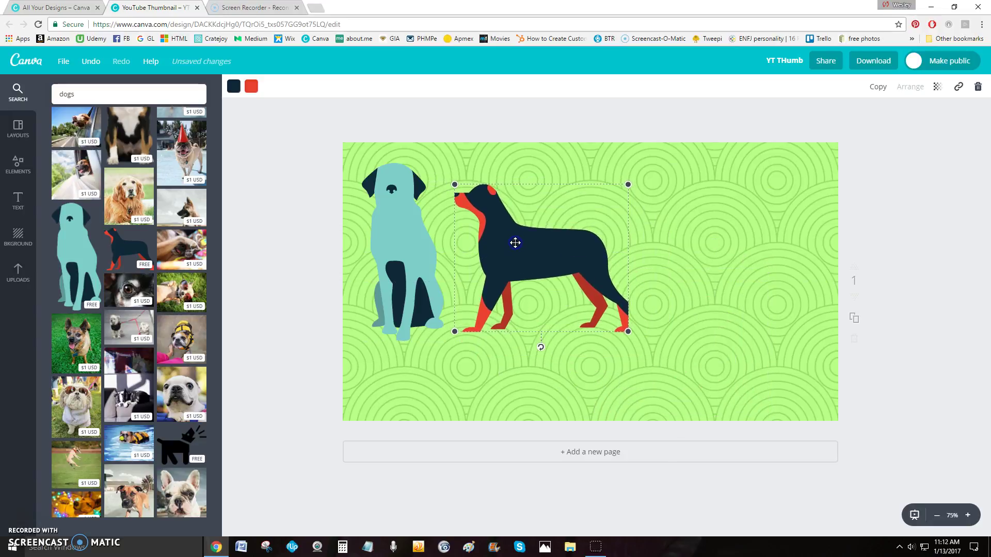
{"action": "left_click", "coordinate": [522, 243]}
Duplicate the black-and-red dog, moving the copy right and shrinking it.
{"action": "left_click", "coordinate": [522, 235]}
{"action": "left_click", "coordinate": [874, 90]}
{"action": "left_click_drag", "start_coordinate": [606, 239], "coordinate": [642, 236]}
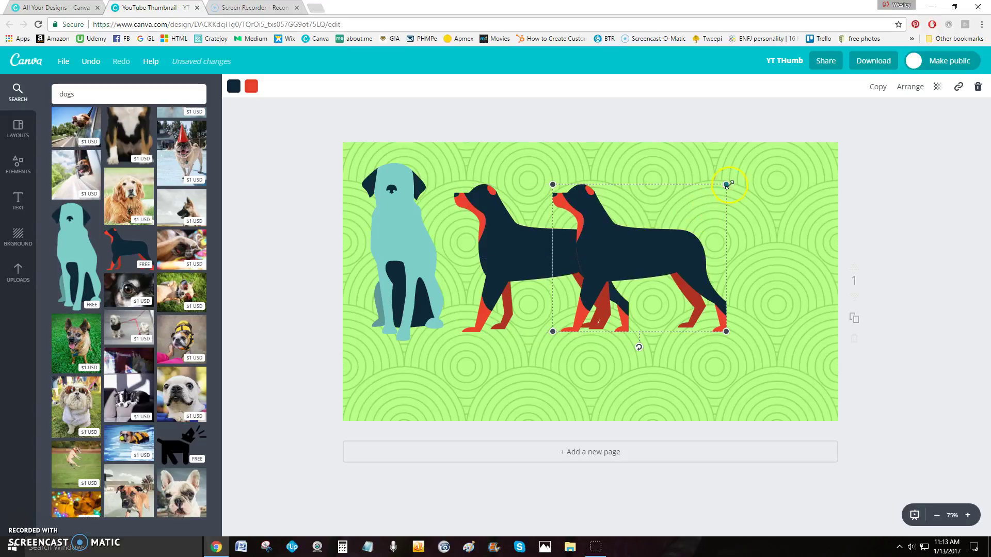
{"action": "left_click_drag", "start_coordinate": [726, 184], "coordinate": [761, 296]}
Shrink the copy of the teal dog to a small size beside it.
{"action": "left_click", "coordinate": [399, 258]}
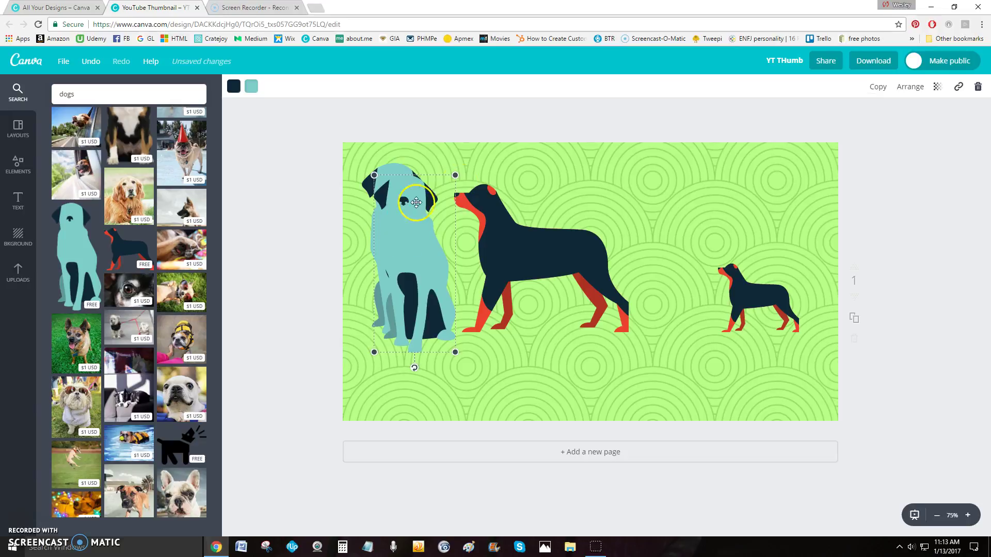
{"action": "left_click_drag", "start_coordinate": [444, 189], "coordinate": [681, 277]}
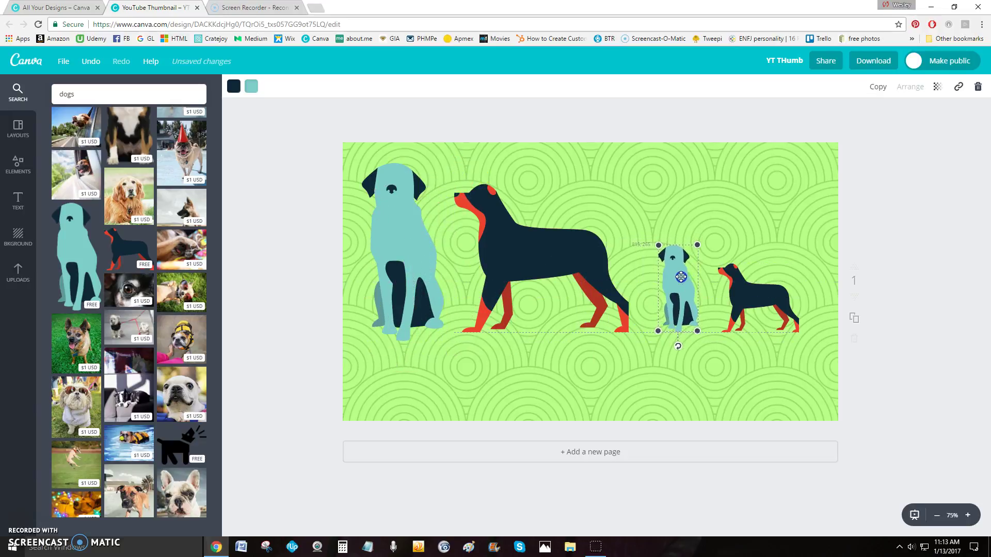
{"action": "left_click", "coordinate": [678, 279]}
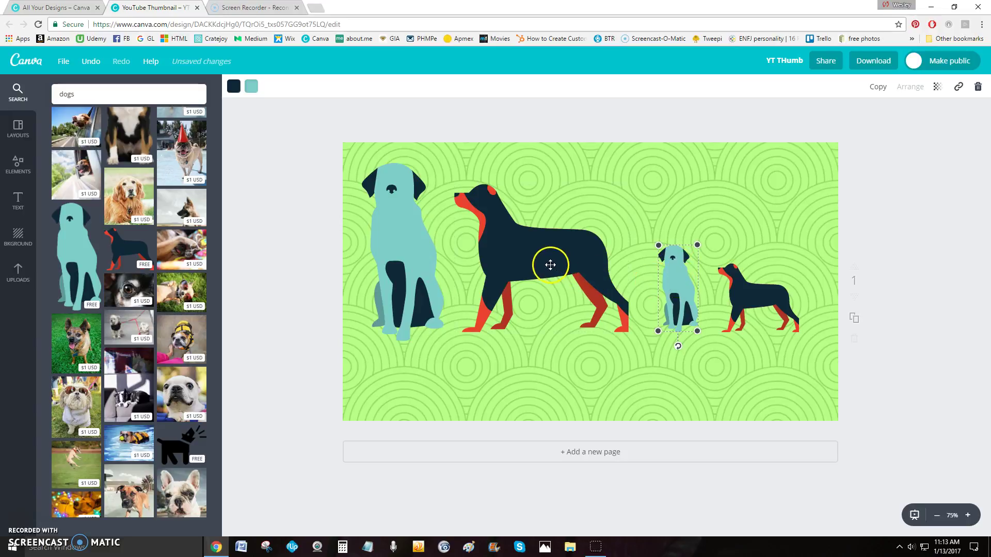
{"action": "left_click", "coordinate": [675, 278]}
{"action": "left_click", "coordinate": [242, 89]}
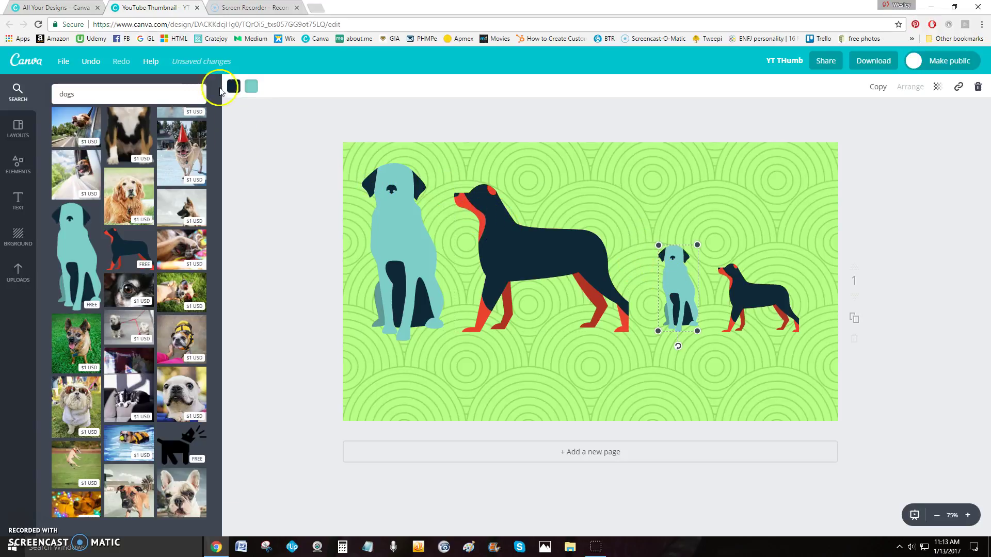
Turn the small teal dog red.
{"action": "left_click", "coordinate": [251, 88]}
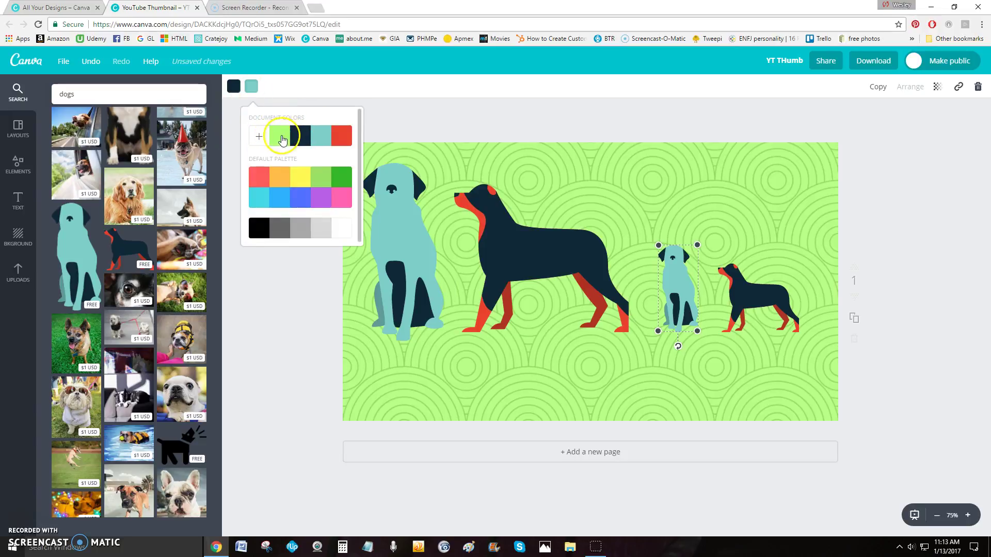
{"action": "left_click", "coordinate": [340, 137]}
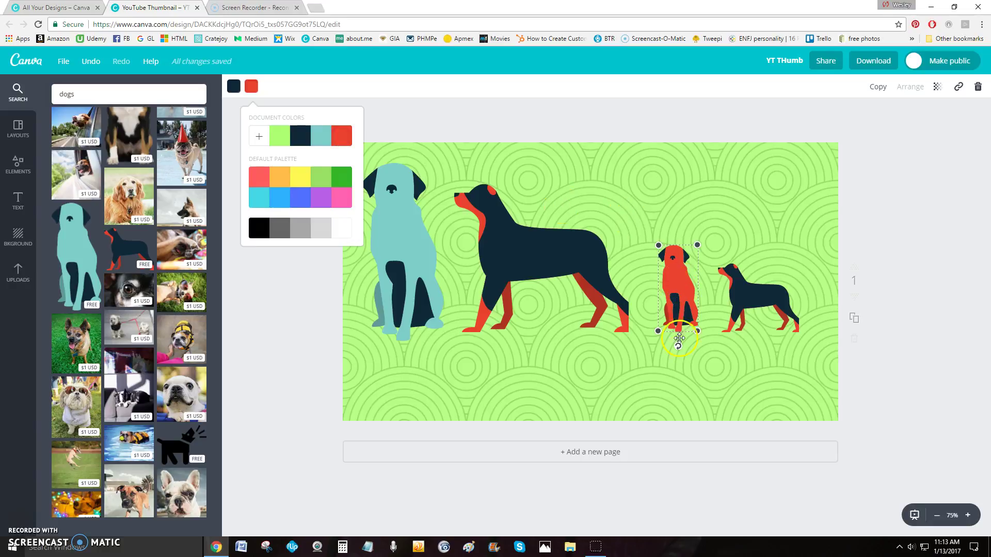
{"action": "left_click", "coordinate": [708, 359]}
Recolour the small black-and-red dog's red parts teal.
{"action": "left_click", "coordinate": [748, 301]}
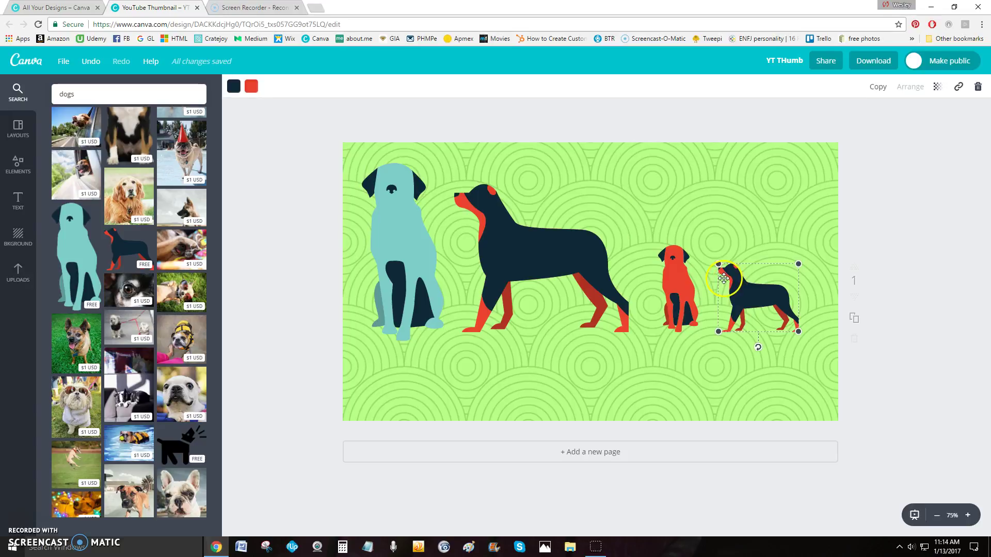
{"action": "left_click", "coordinate": [253, 87]}
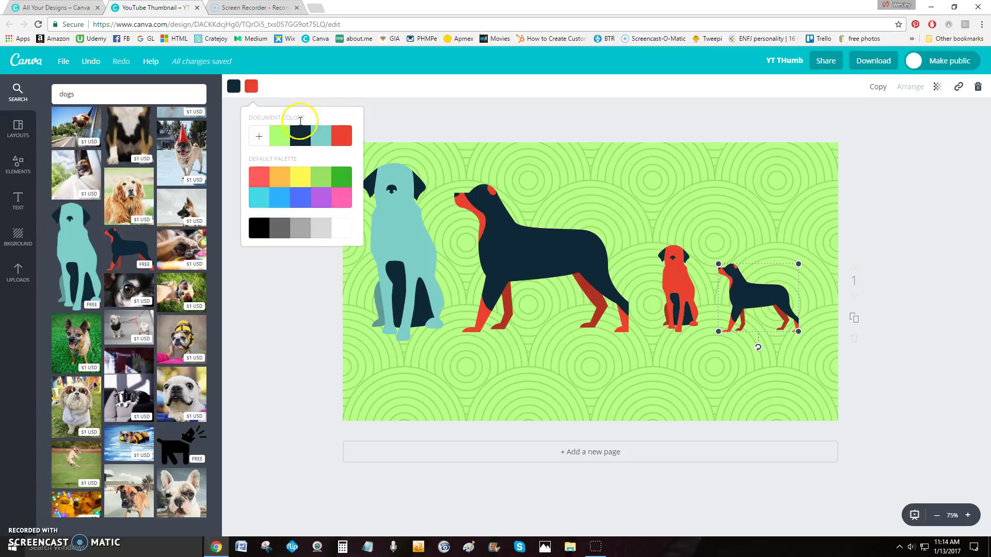
{"action": "left_click", "coordinate": [323, 137]}
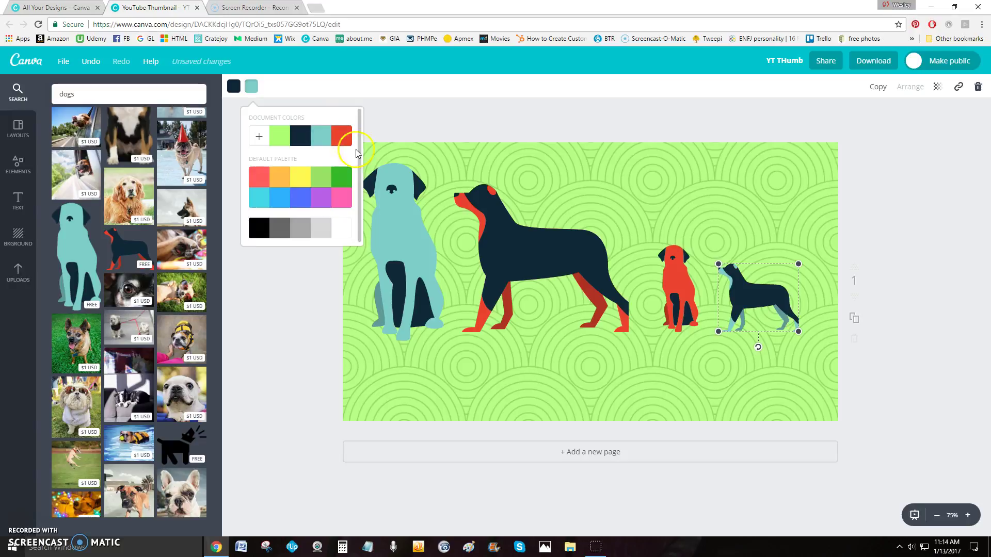
{"action": "left_click", "coordinate": [475, 170]}
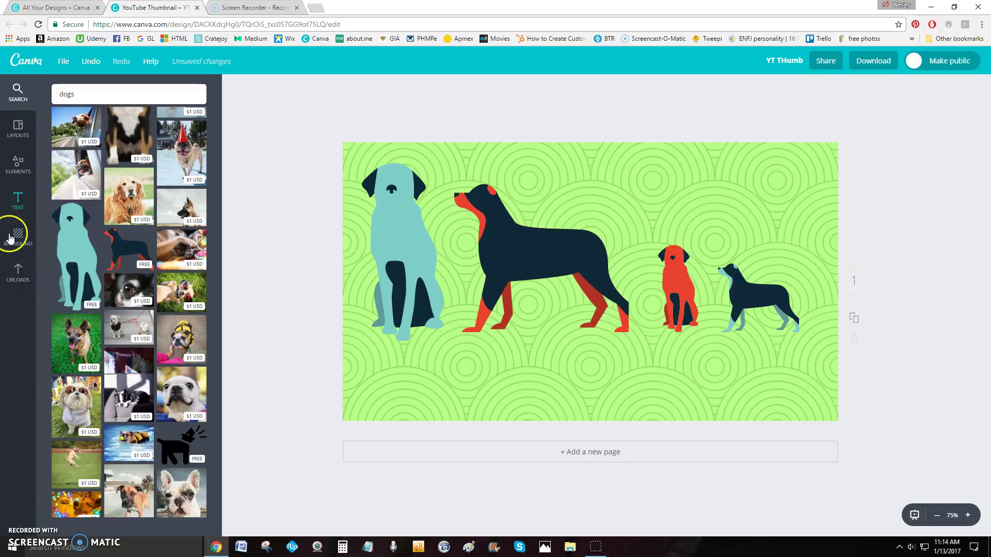
Add an 'Add heading' text block and move it to the top right above the dogs.
{"action": "left_click", "coordinate": [21, 205]}
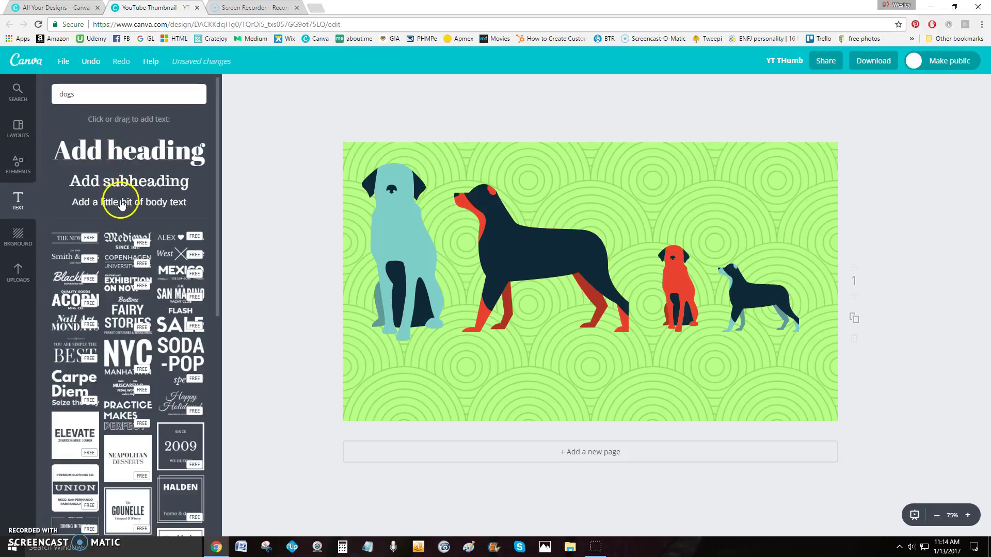
{"action": "left_click", "coordinate": [124, 154]}
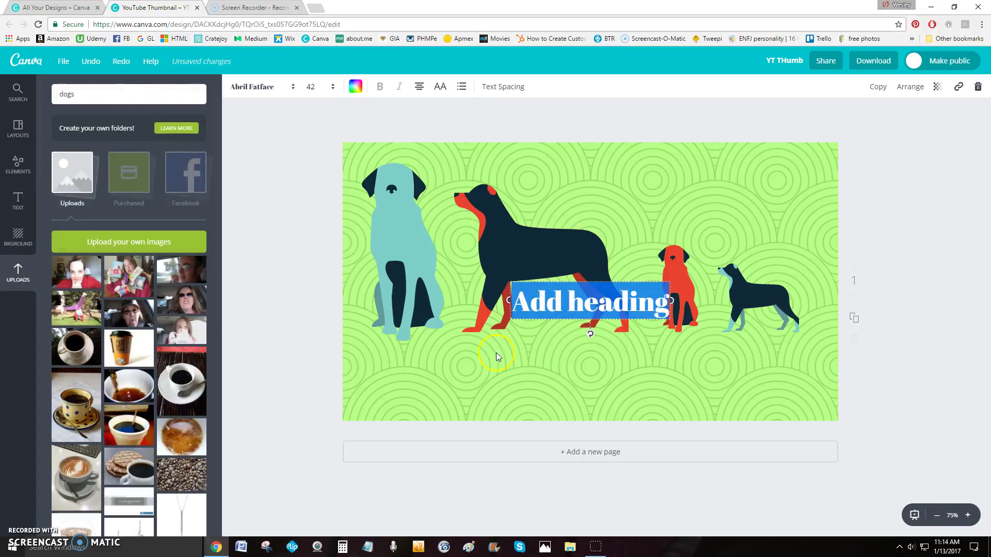
{"action": "left_click", "coordinate": [18, 199]}
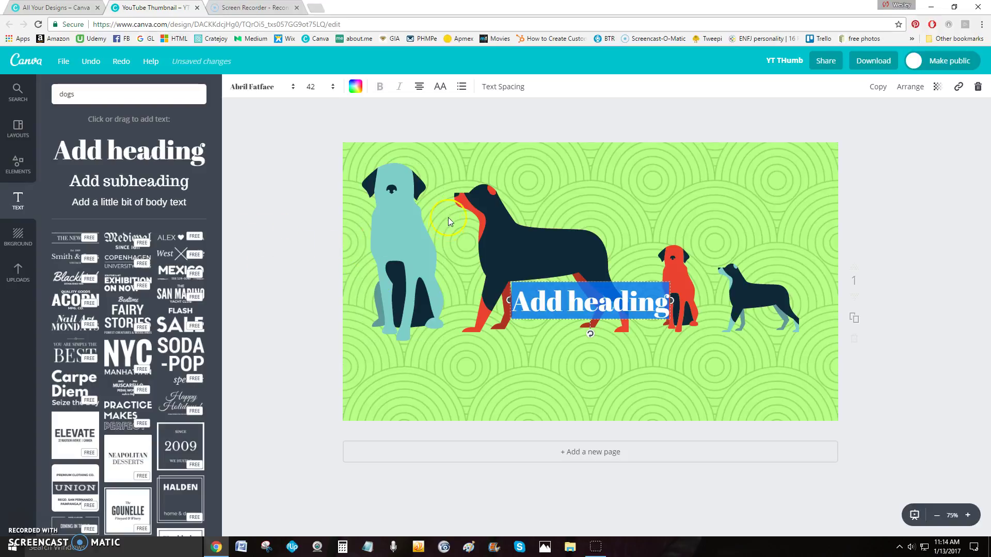
{"action": "left_click", "coordinate": [262, 221]}
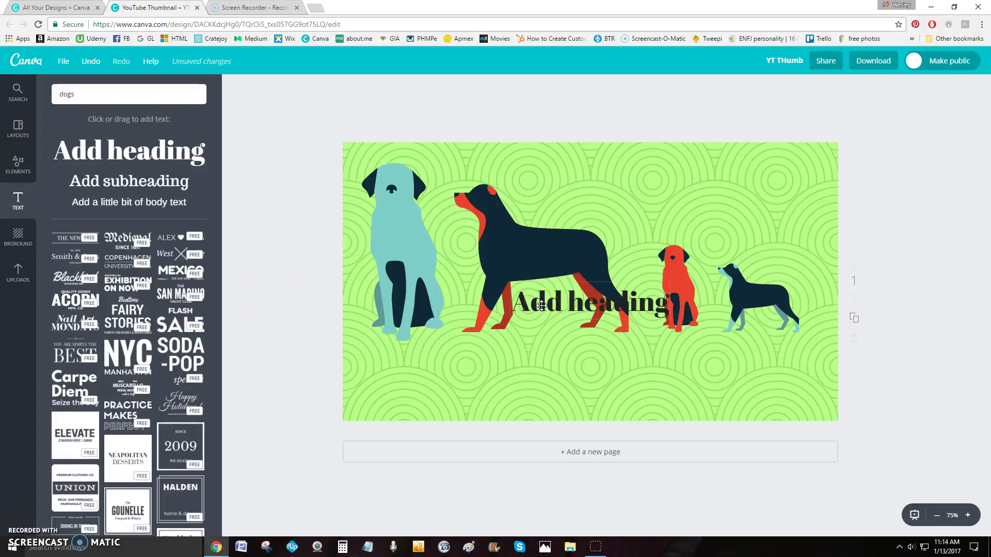
{"action": "left_click_drag", "start_coordinate": [542, 306], "coordinate": [640, 191]}
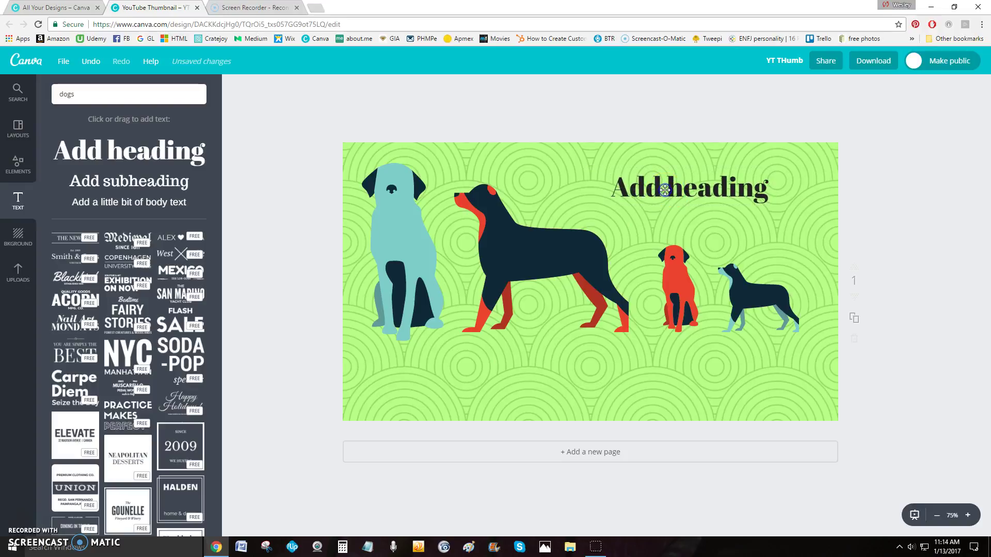
{"action": "double_click", "coordinate": [665, 190]}
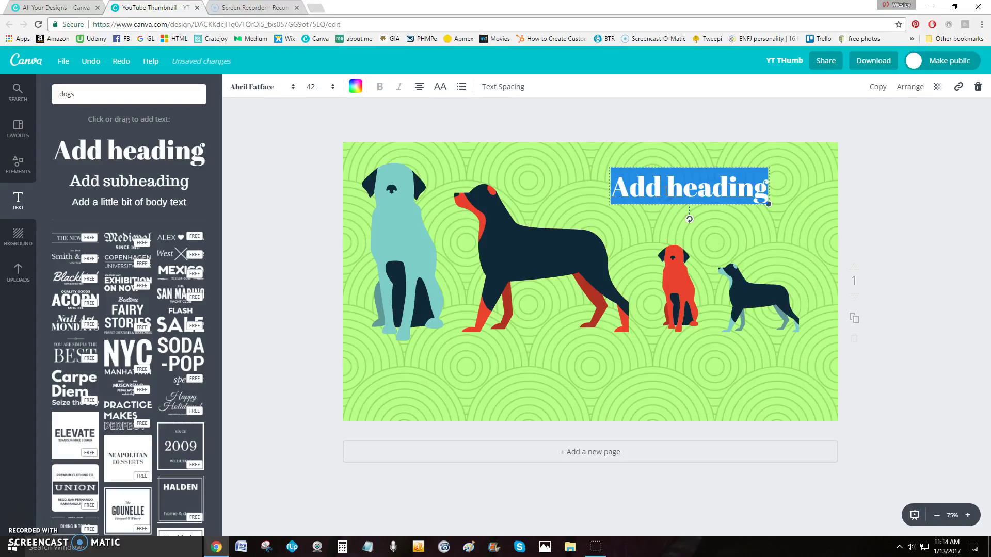
Change the heading text to 'WOOF!' and colour it purple.
{"action": "type", "text": "WOOF!"}
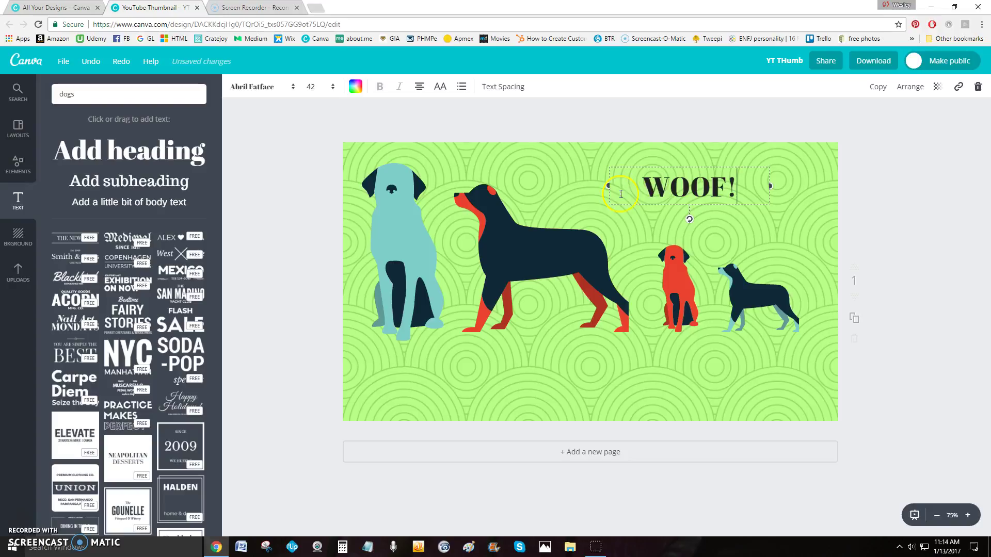
{"action": "left_click", "coordinate": [356, 86]}
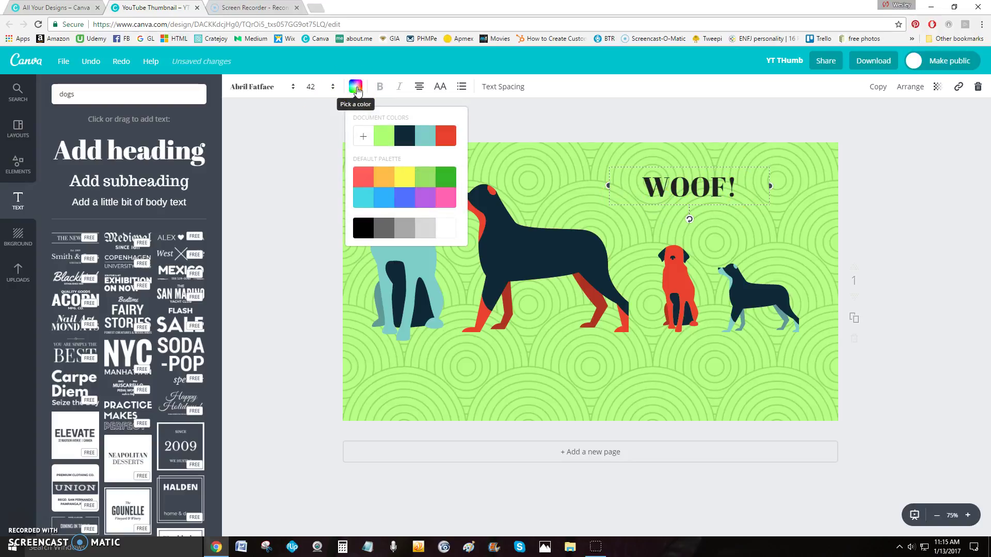
{"action": "left_click", "coordinate": [402, 182]}
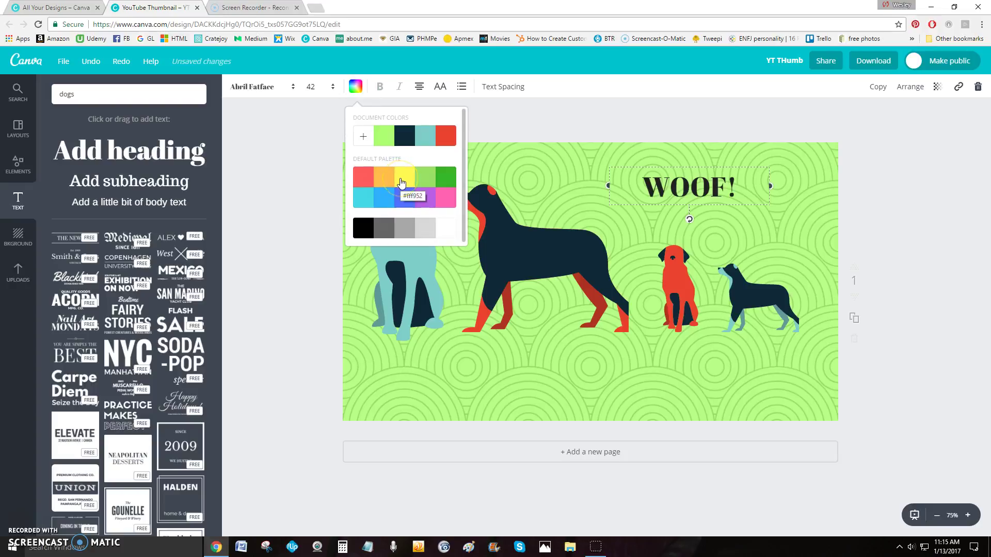
{"action": "left_click", "coordinate": [421, 203]}
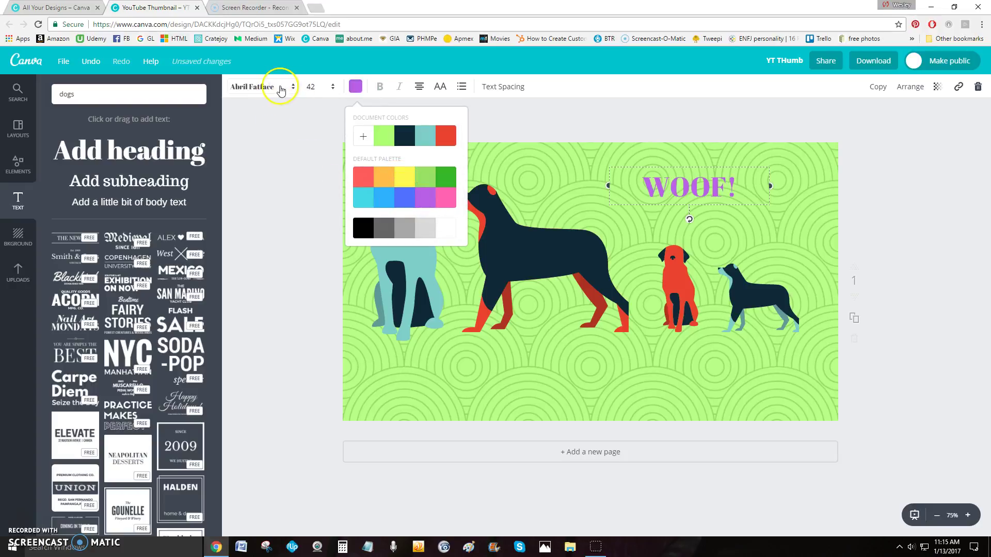
Set WOOF! to font size 104 and move it to the top right.
{"action": "left_click", "coordinate": [331, 91]}
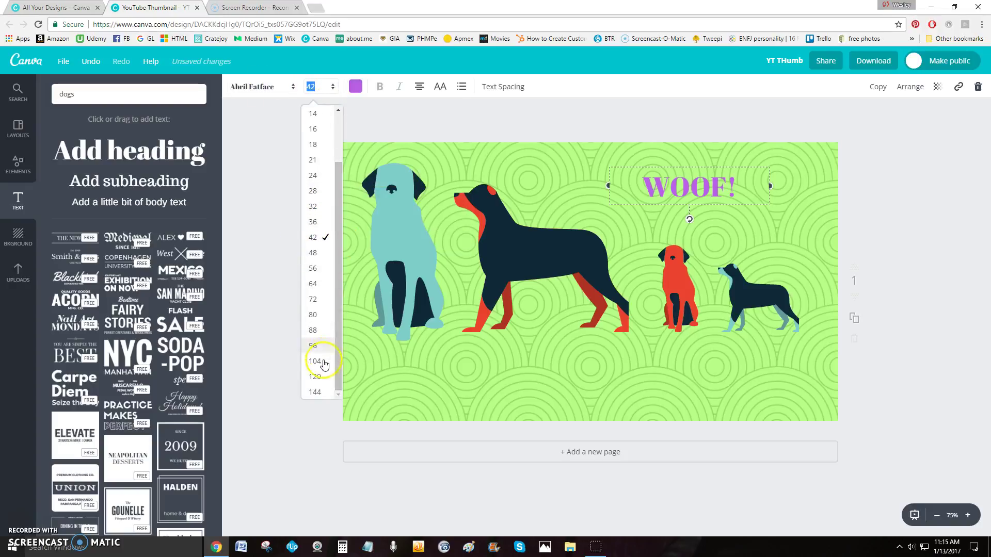
{"action": "left_click", "coordinate": [318, 377]}
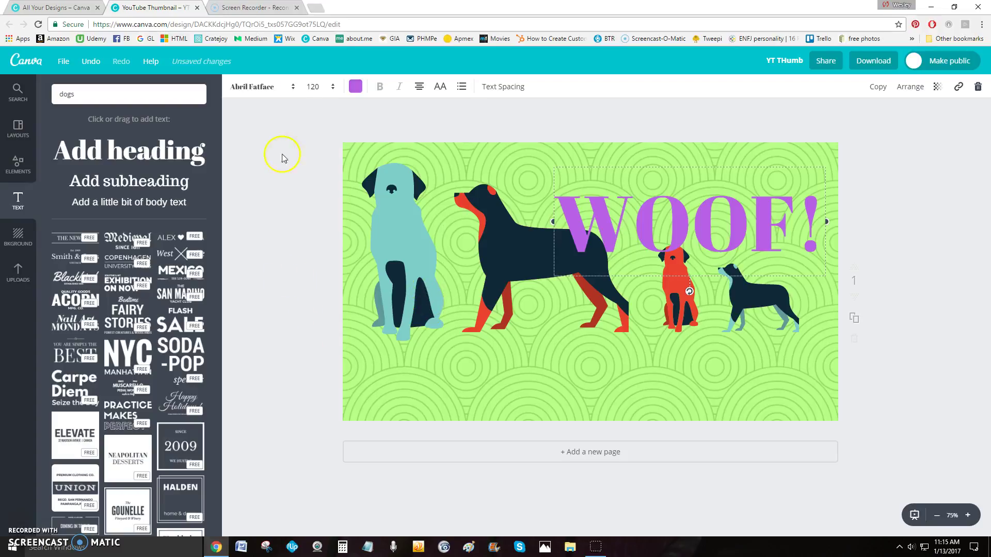
{"action": "left_click", "coordinate": [332, 86]}
{"action": "left_click", "coordinate": [316, 362]}
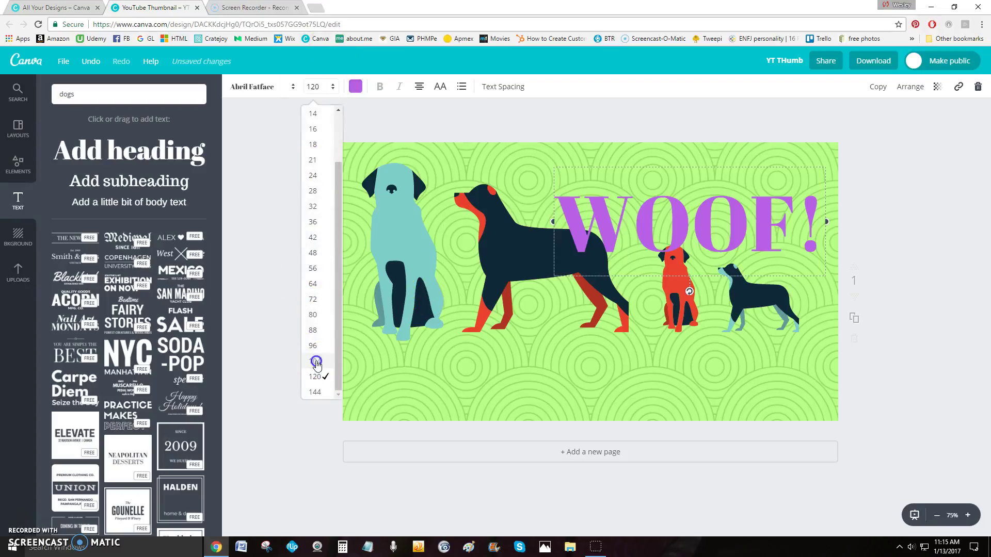
{"action": "left_click", "coordinate": [332, 88]}
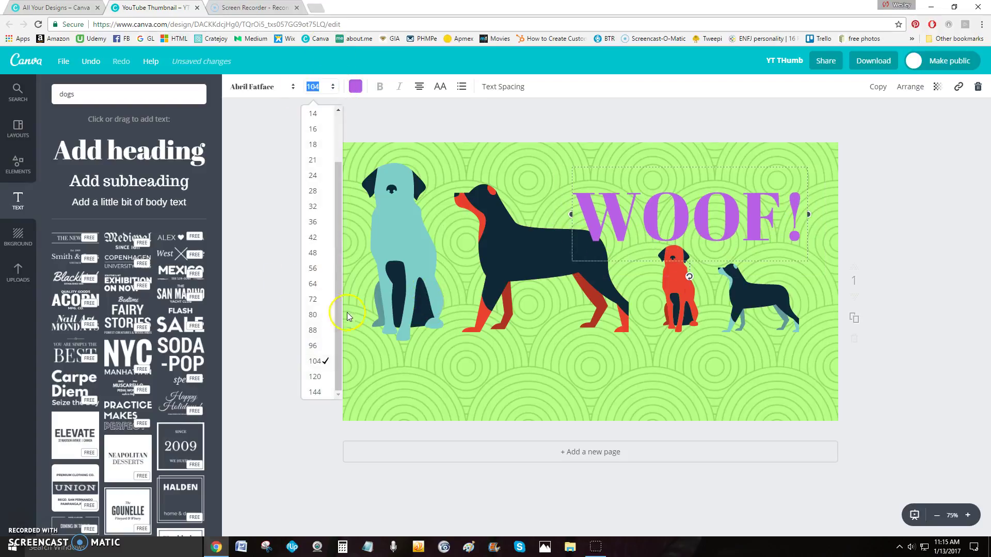
{"action": "left_click", "coordinate": [312, 345]}
{"action": "left_click_drag", "start_coordinate": [663, 219], "coordinate": [656, 200]}
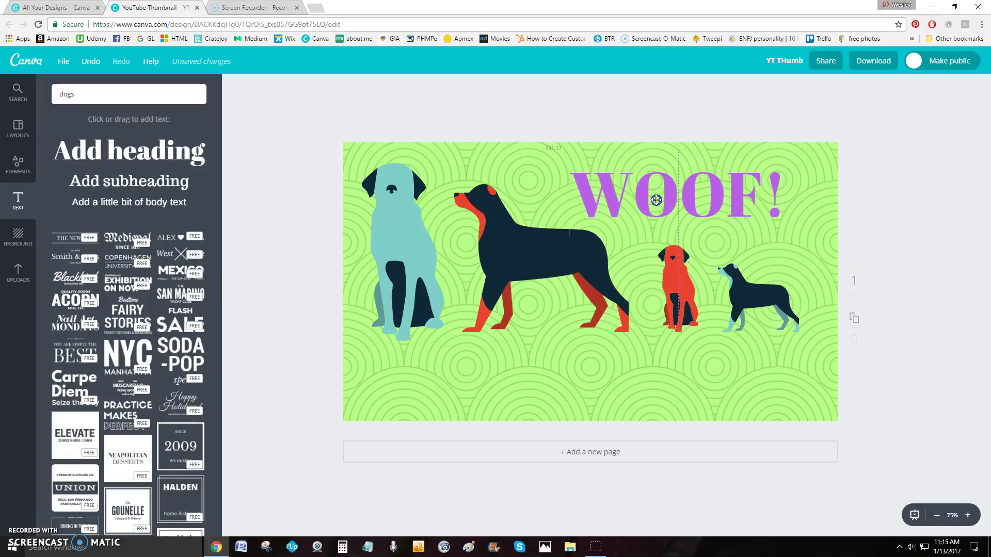
{"action": "left_click", "coordinate": [577, 190]}
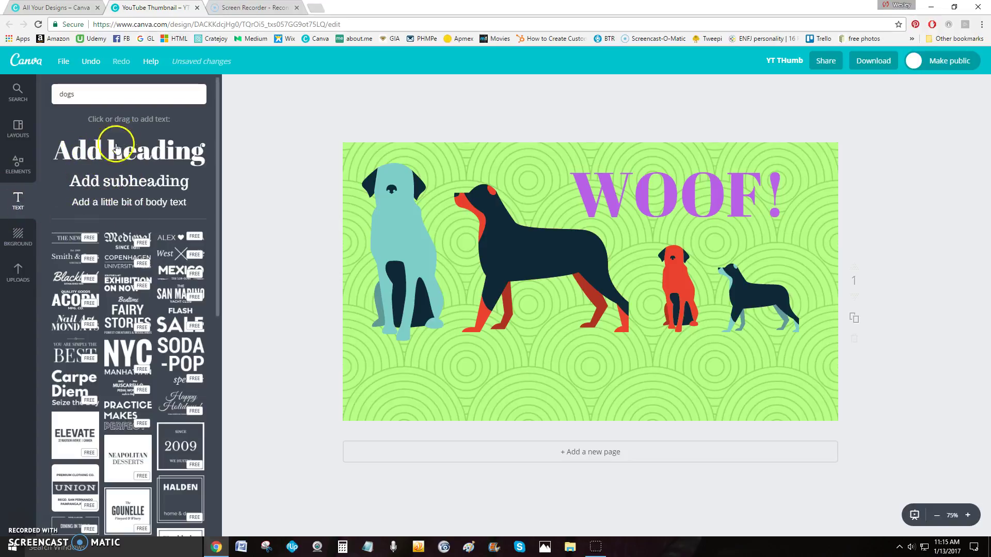
{"action": "left_click_drag", "start_coordinate": [216, 119], "coordinate": [214, 361]}
{"action": "left_click", "coordinate": [133, 259]}
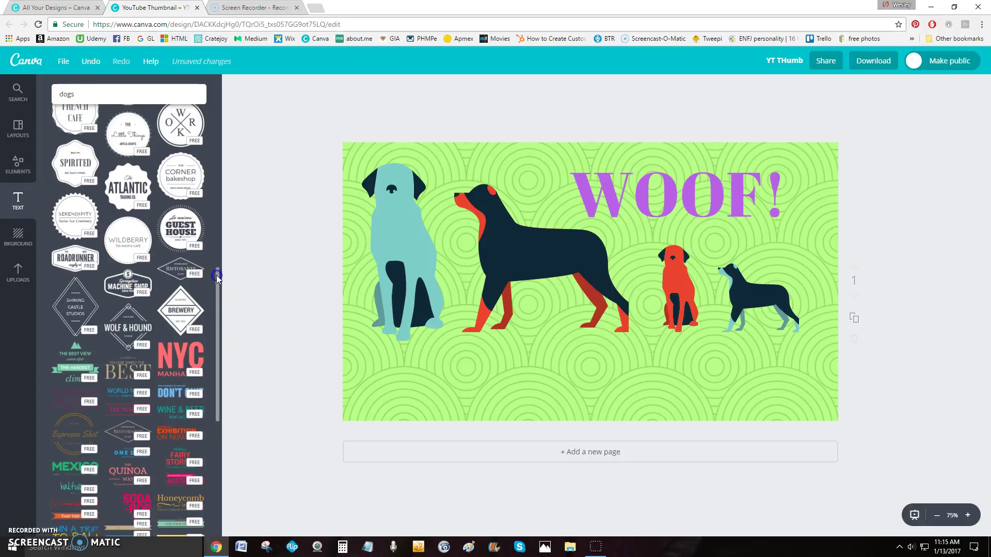
{"action": "left_click_drag", "start_coordinate": [216, 275], "coordinate": [224, 316]}
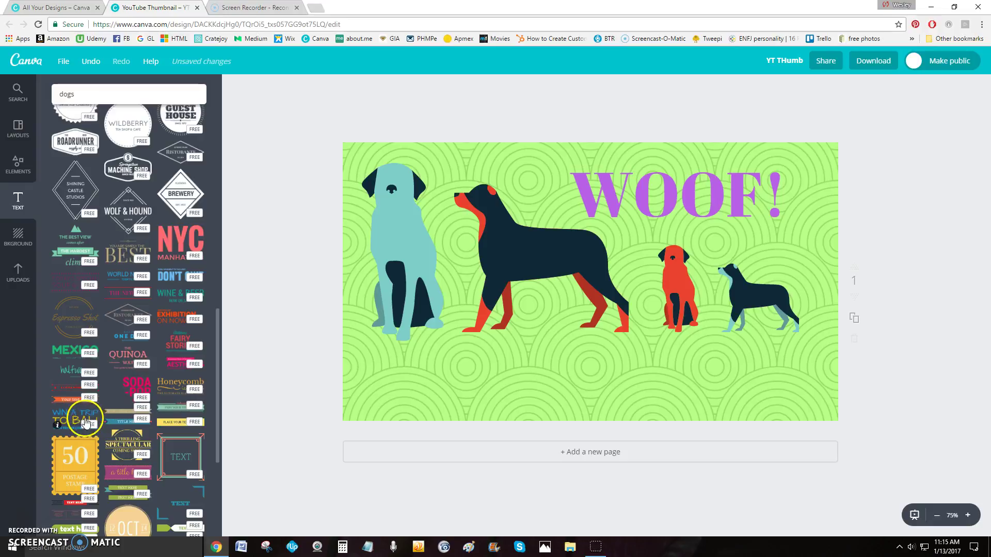
{"action": "left_click", "coordinate": [310, 379]}
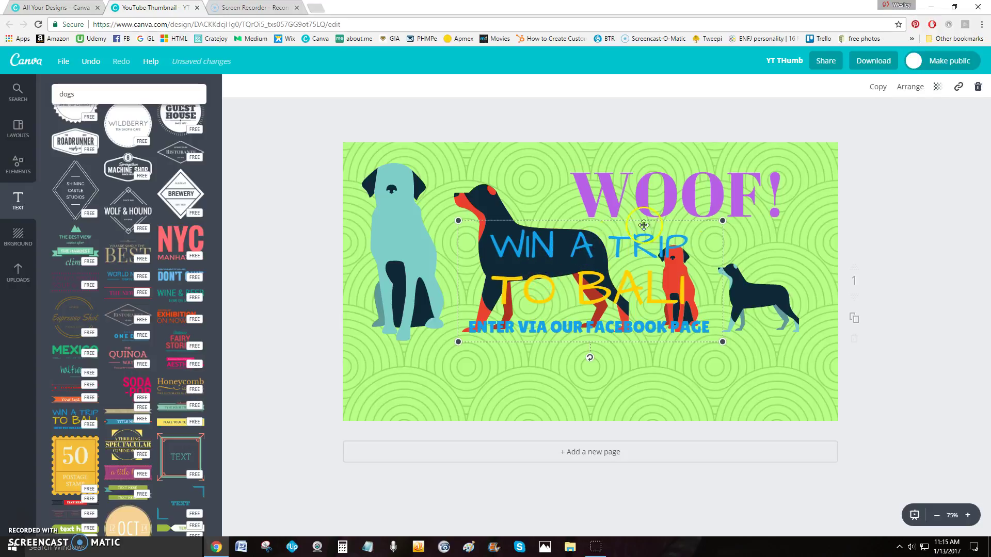
{"action": "left_click", "coordinate": [978, 86]}
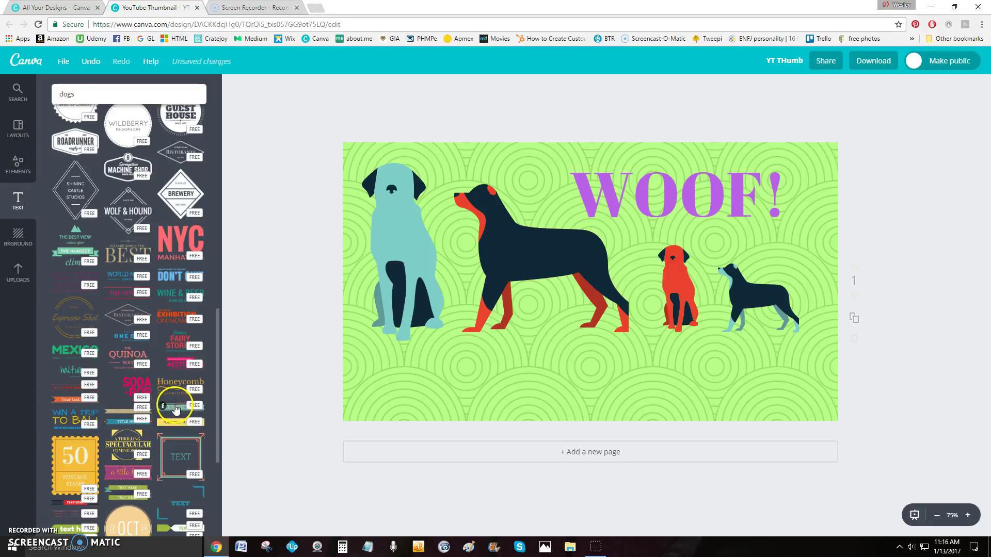
Add the purple 'a title here' banner, shrink it and centre it below the dogs.
{"action": "left_click", "coordinate": [123, 474]}
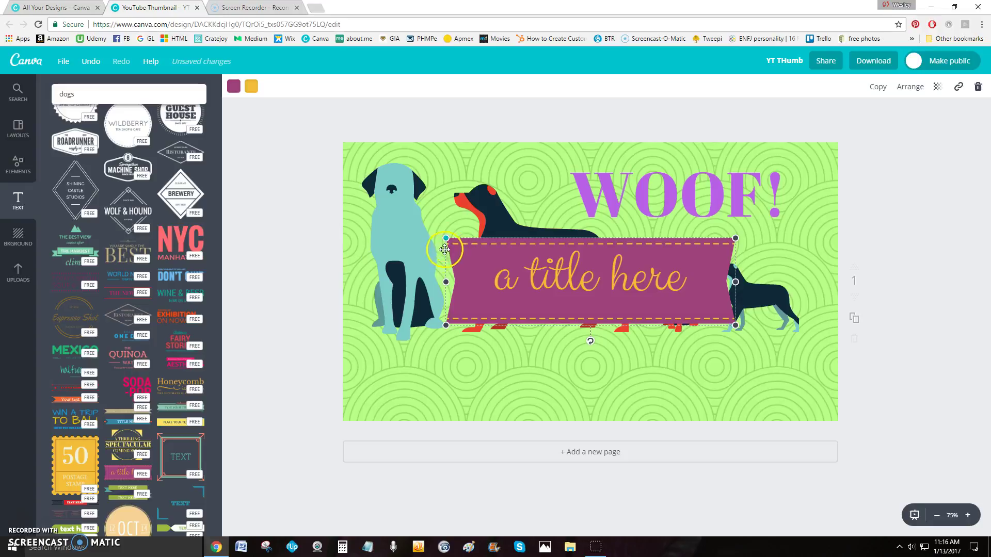
{"action": "left_click", "coordinate": [399, 260]}
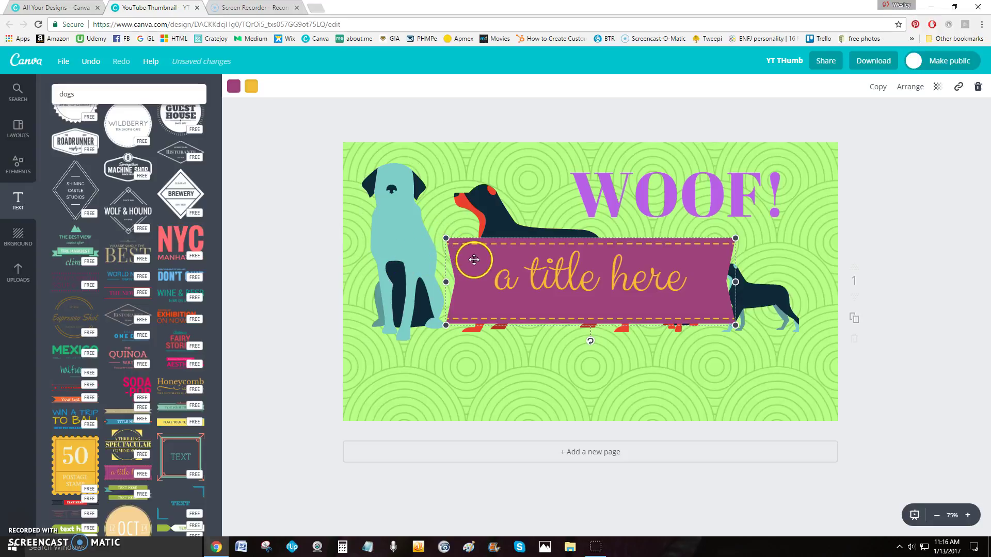
{"action": "left_click_drag", "start_coordinate": [481, 278], "coordinate": [474, 356]}
{"action": "left_click", "coordinate": [467, 381]}
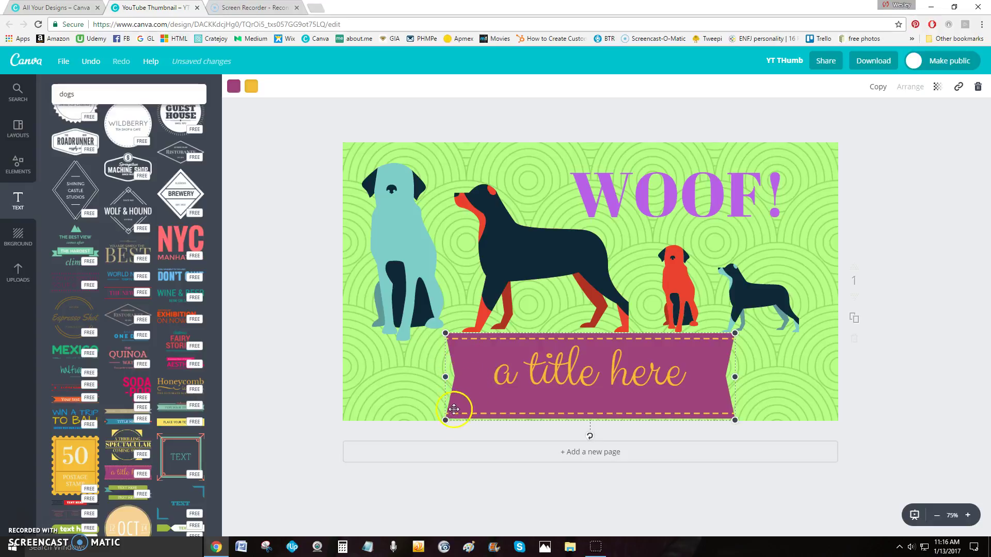
{"action": "left_click_drag", "start_coordinate": [445, 421], "coordinate": [534, 377]}
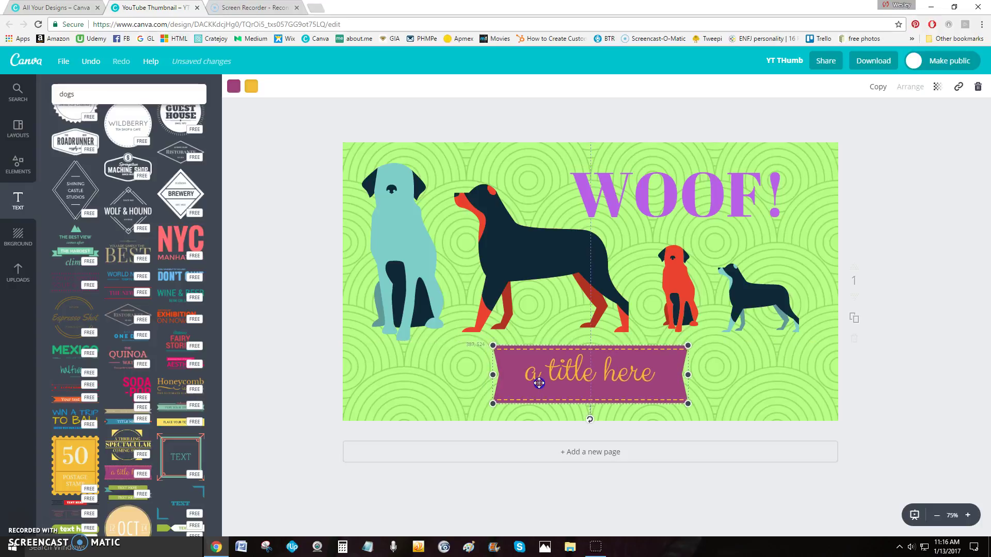
{"action": "double_click", "coordinate": [566, 371]}
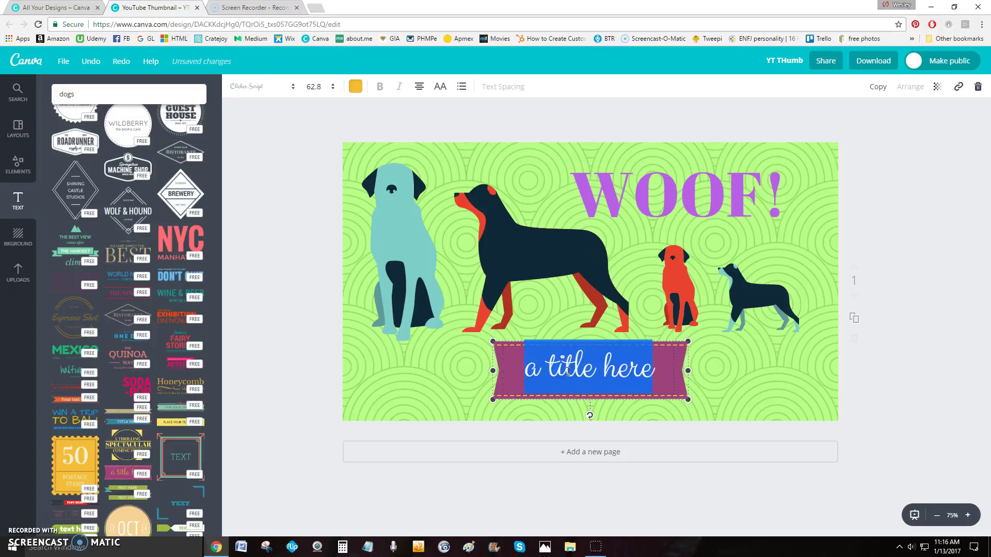
Type 'Watch this video about dogs!' into the banner, correcting the typo.
{"action": "type", "text": "Watch"}
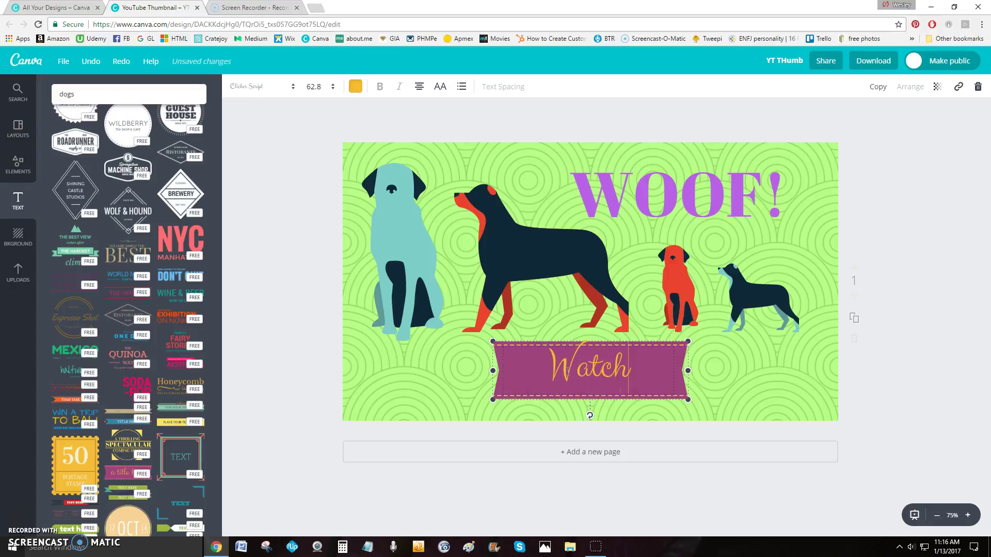
{"action": "type", "text": " this videos abou"}
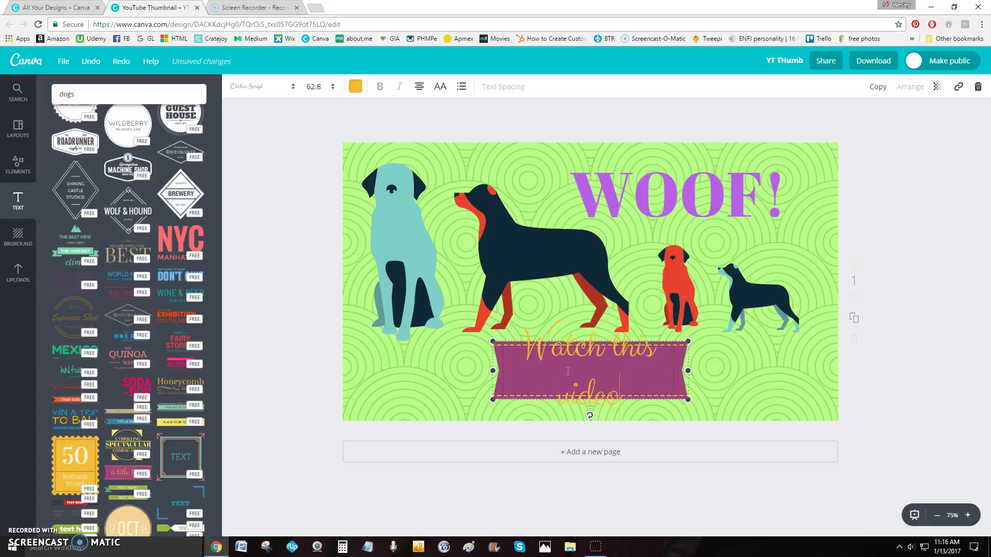
{"action": "key", "text": "BackSpace"}
{"action": "key", "text": "BackSpace"}
{"action": "key", "text": "BackSpace"}
{"action": "key", "text": "BackSpace"}
{"action": "key", "text": "BackSpace"}
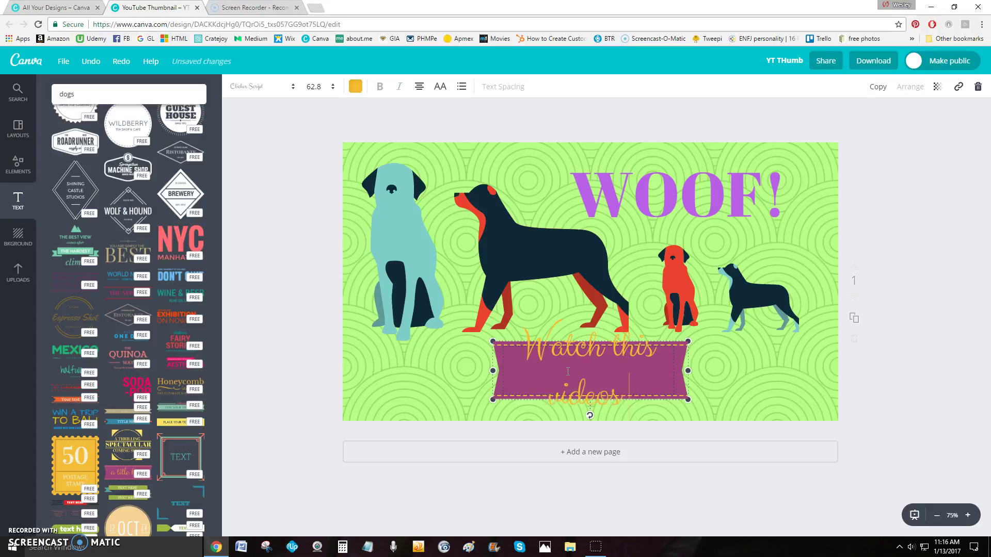
{"action": "type", "text": "about"}
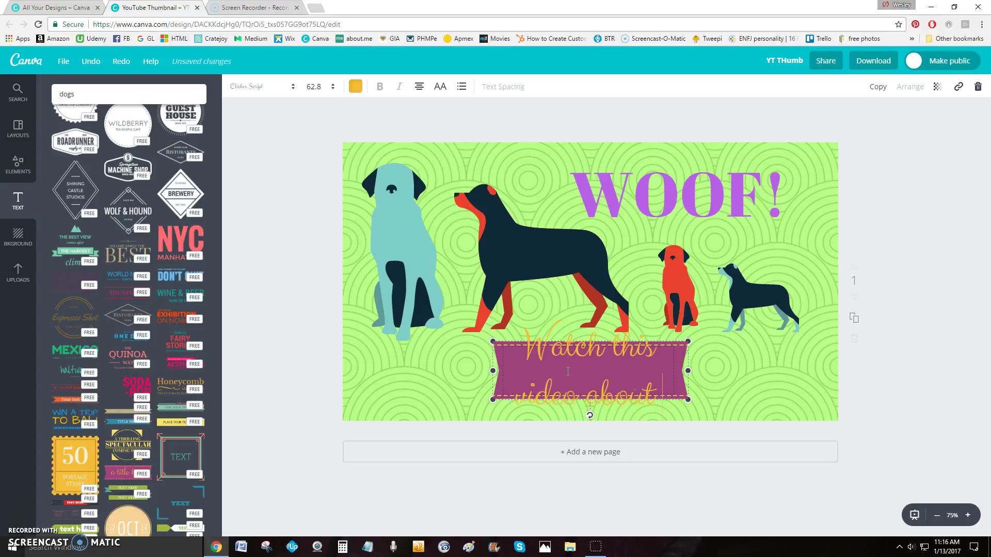
{"action": "type", "text": " dogs!"}
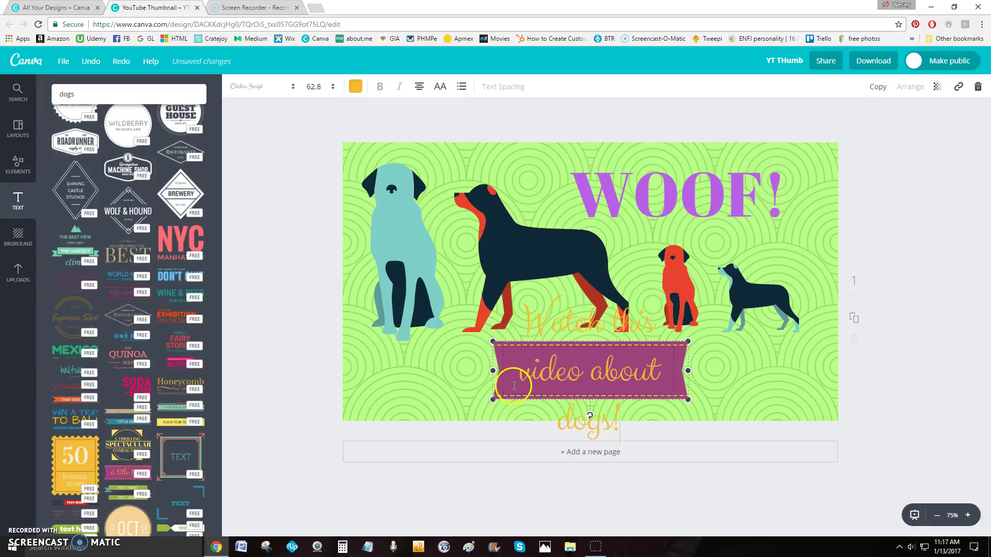
Move the purple banner group slightly left and enlarge it from its corner.
{"action": "left_click", "coordinate": [544, 320]}
{"action": "left_click", "coordinate": [546, 371]}
{"action": "left_click_drag", "start_coordinate": [493, 371], "coordinate": [396, 378]}
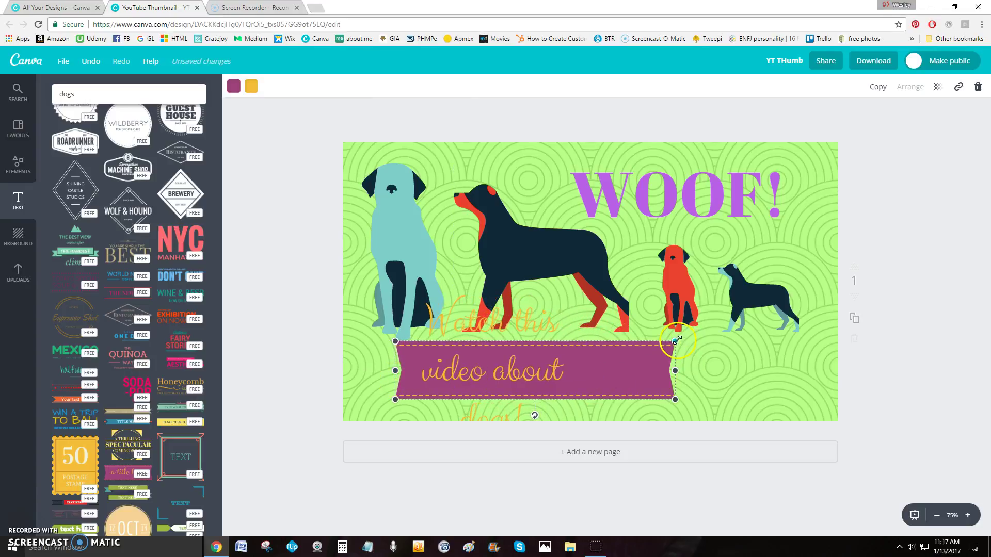
{"action": "left_click_drag", "start_coordinate": [674, 342], "coordinate": [739, 367]}
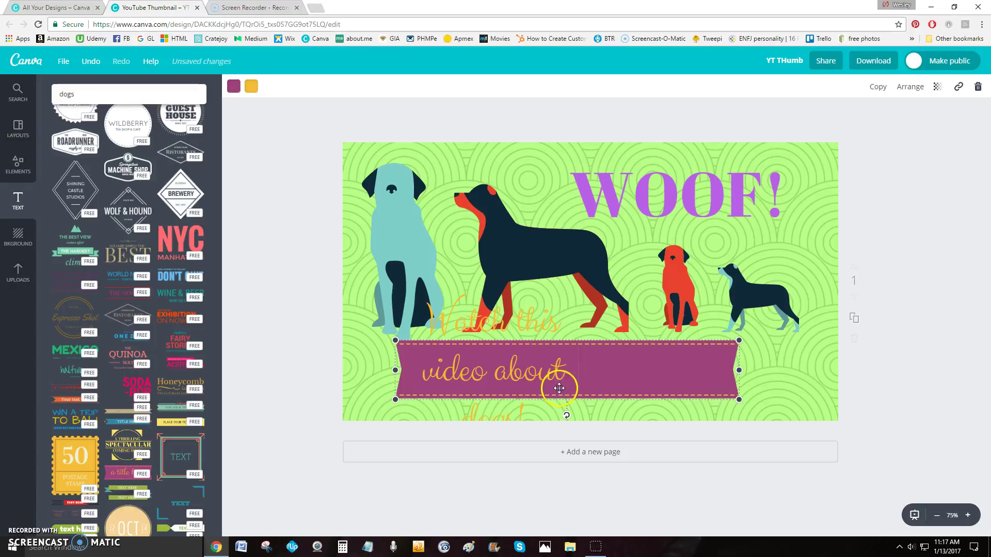
{"action": "key", "text": "Escape"}
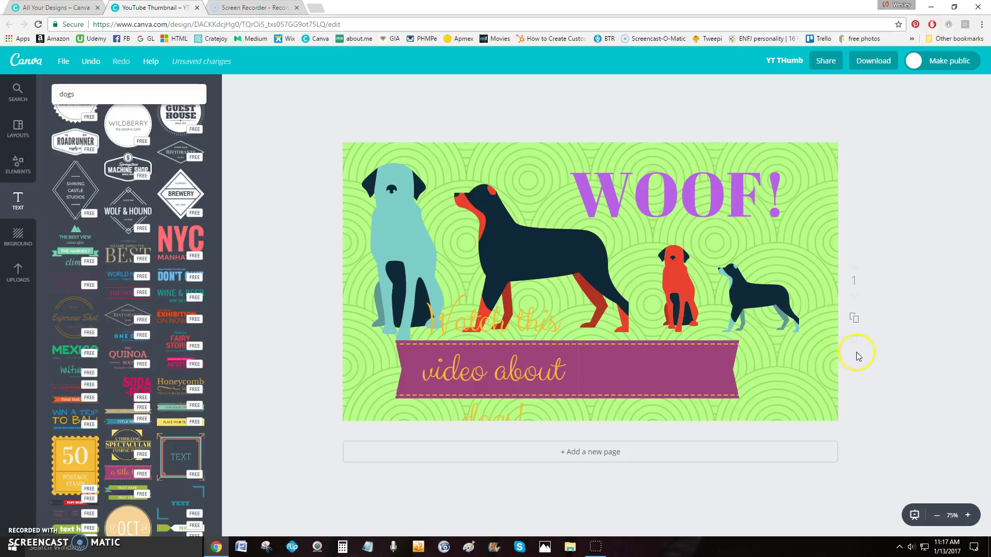
Nudge the purple ribbon slightly right beneath its 'Watch this video about dogs!' text.
{"action": "left_click", "coordinate": [478, 368]}
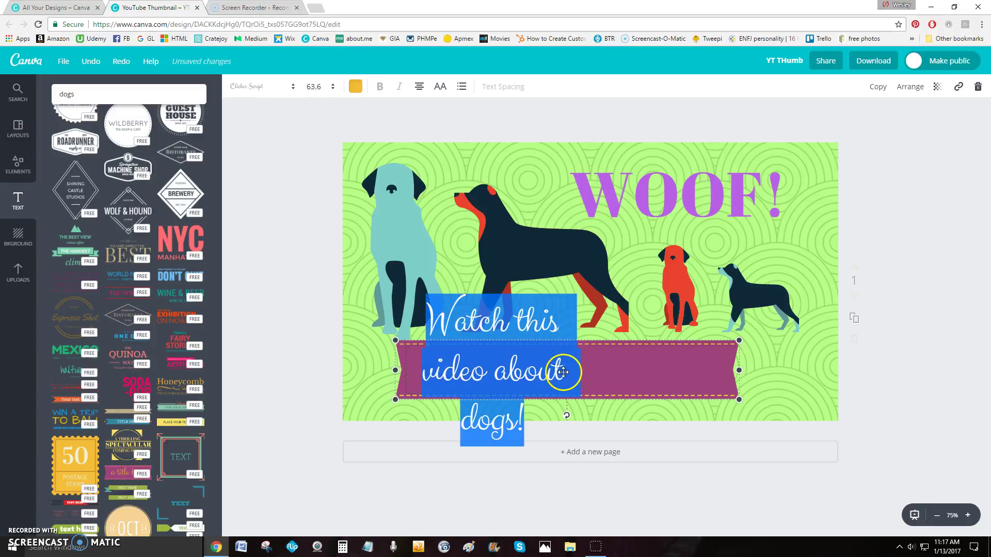
{"action": "mouse_move", "coordinate": [565, 371]}
{"action": "left_mouse_down"}
{"action": "mouse_move", "coordinate": [596, 370]}
{"action": "mouse_move", "coordinate": [565, 369]}
{"action": "left_mouse_up"}
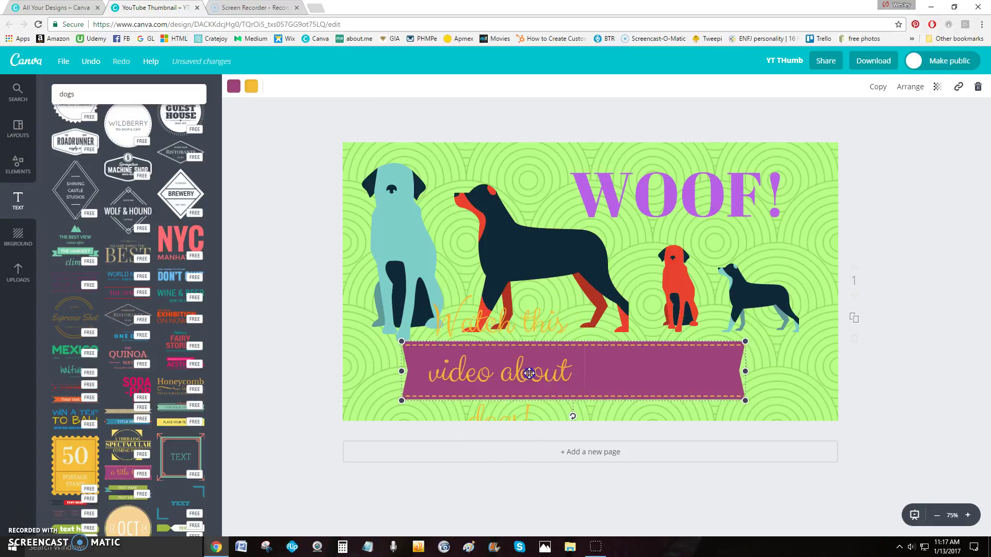
{"action": "left_click", "coordinate": [570, 411]}
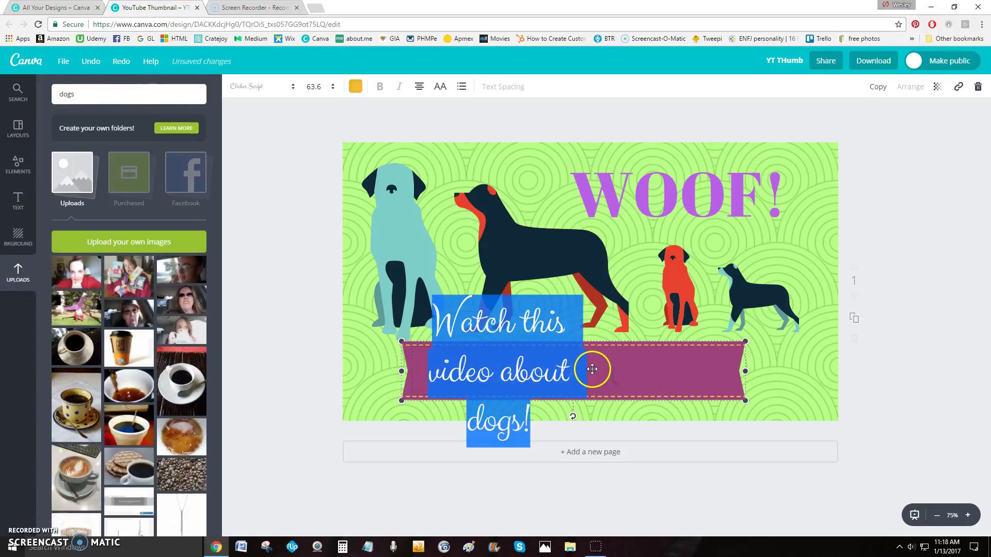
{"action": "left_click", "coordinate": [557, 370]}
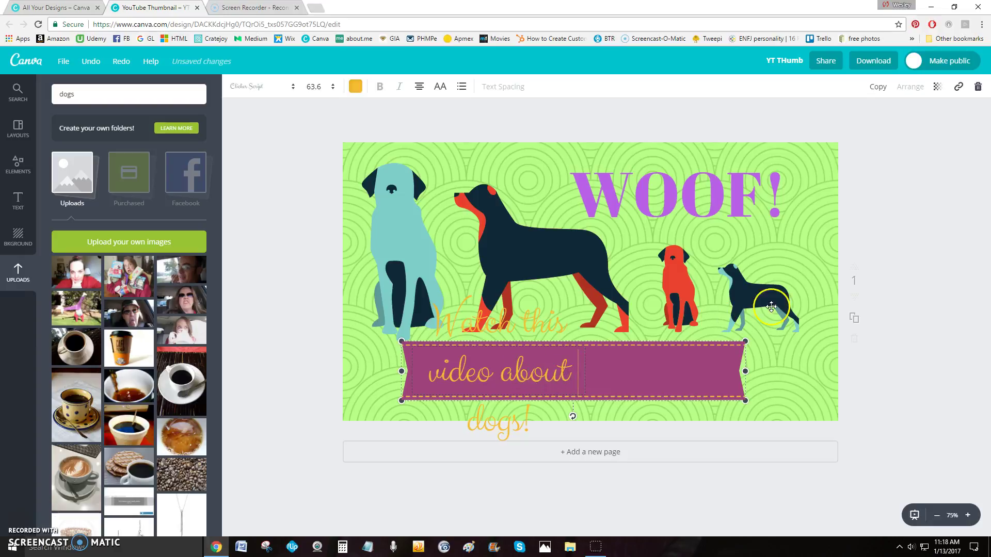
{"action": "left_click", "coordinate": [978, 88]}
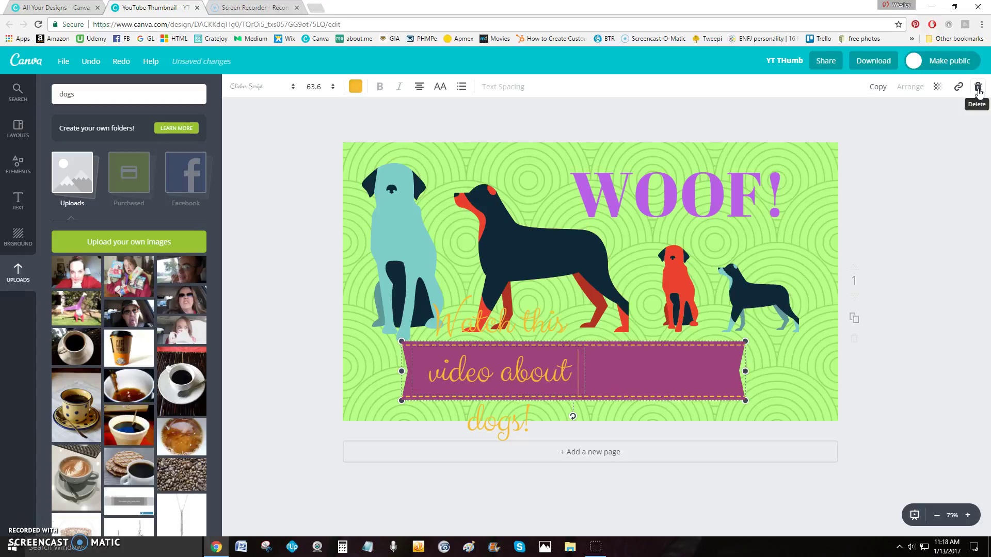
Delete the purple banner, search Elements for 'banner', and add a blue banner graphic.
{"action": "left_click", "coordinate": [978, 88]}
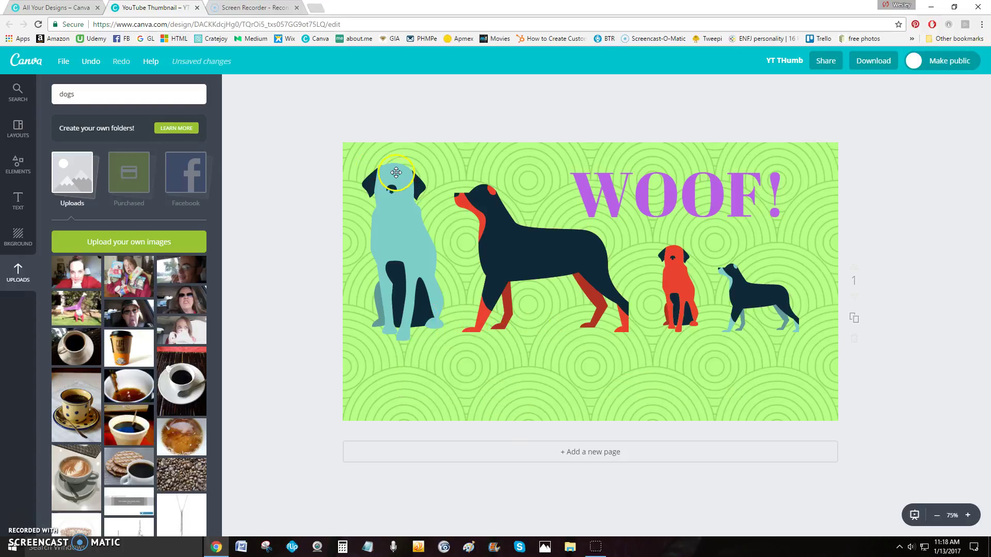
{"action": "left_click", "coordinate": [23, 188]}
{"action": "left_click", "coordinate": [18, 165]}
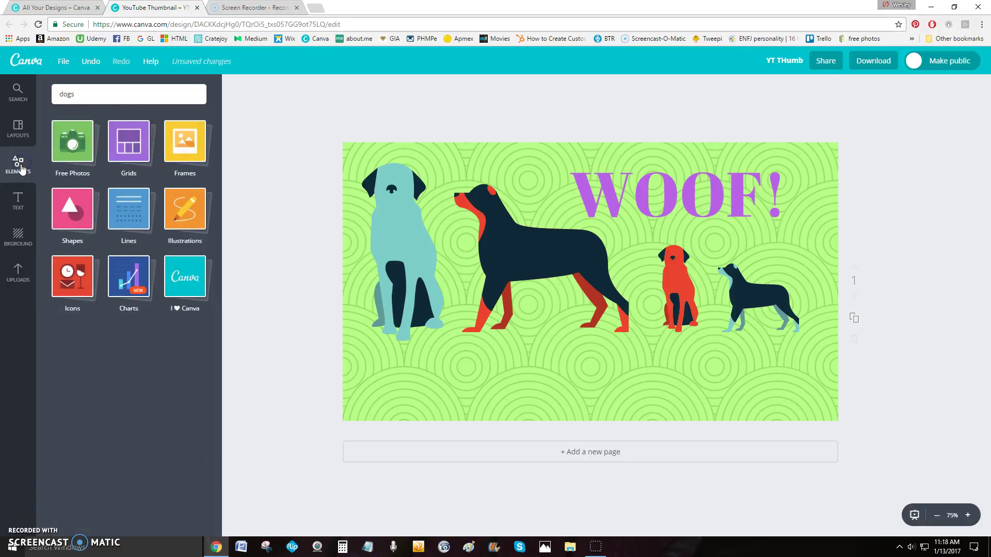
{"action": "left_click_drag", "start_coordinate": [104, 93], "coordinate": [58, 95]}
{"action": "left_click", "coordinate": [67, 94]}
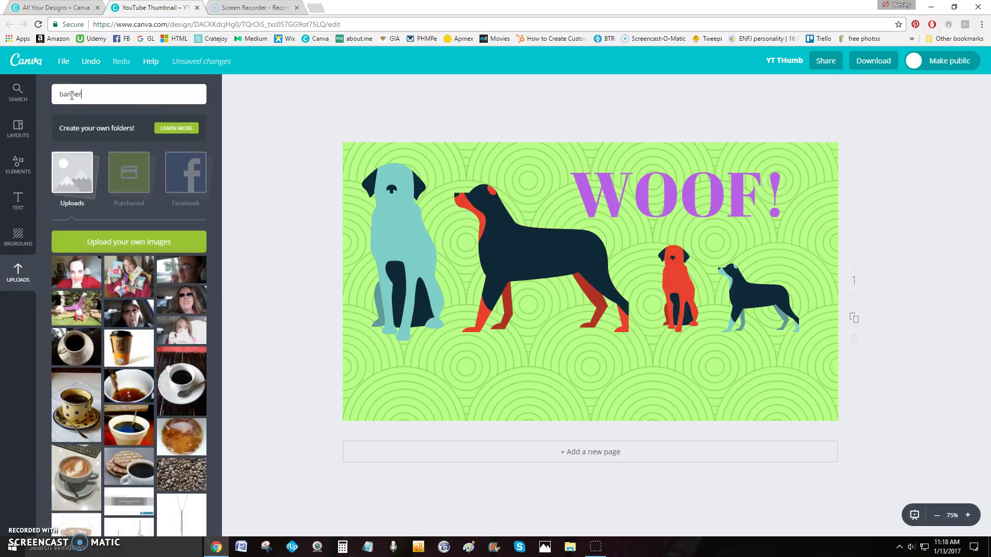
{"action": "key", "text": "Return"}
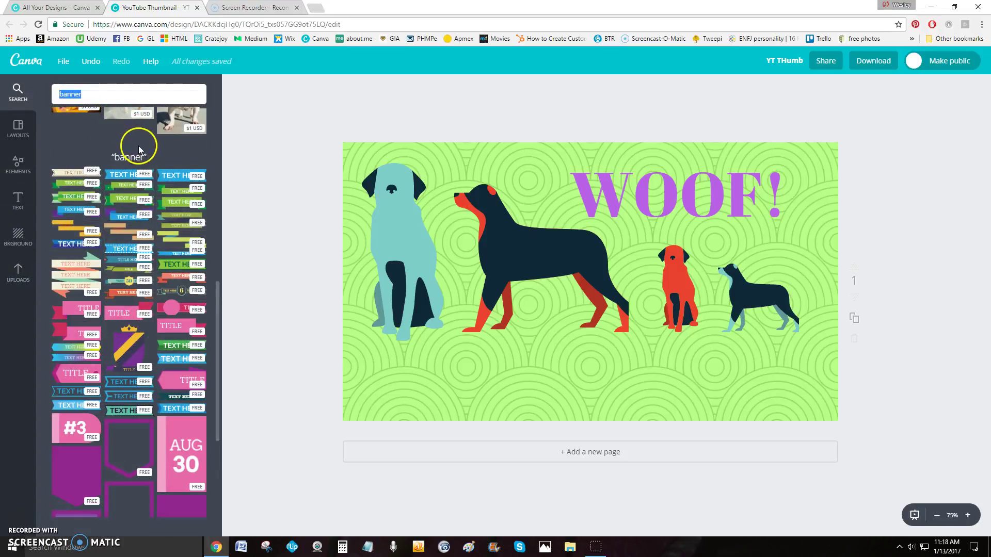
{"action": "left_click", "coordinate": [124, 252]}
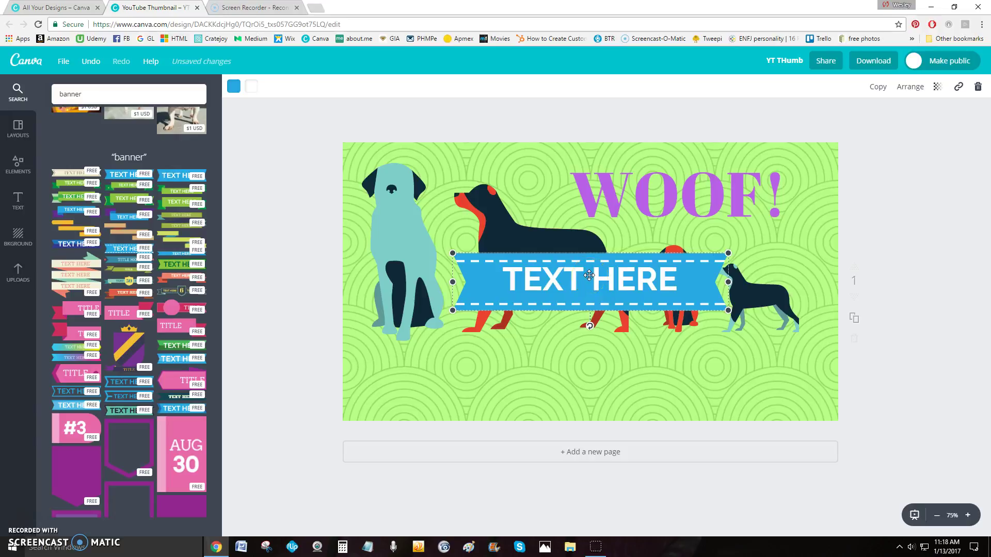
Move the blue TEXT HERE banner lower and retype it as 'Watch this video about dogs!'.
{"action": "left_click_drag", "start_coordinate": [594, 283], "coordinate": [595, 364]}
{"action": "left_click", "coordinate": [884, 240]}
{"action": "left_click", "coordinate": [591, 370]}
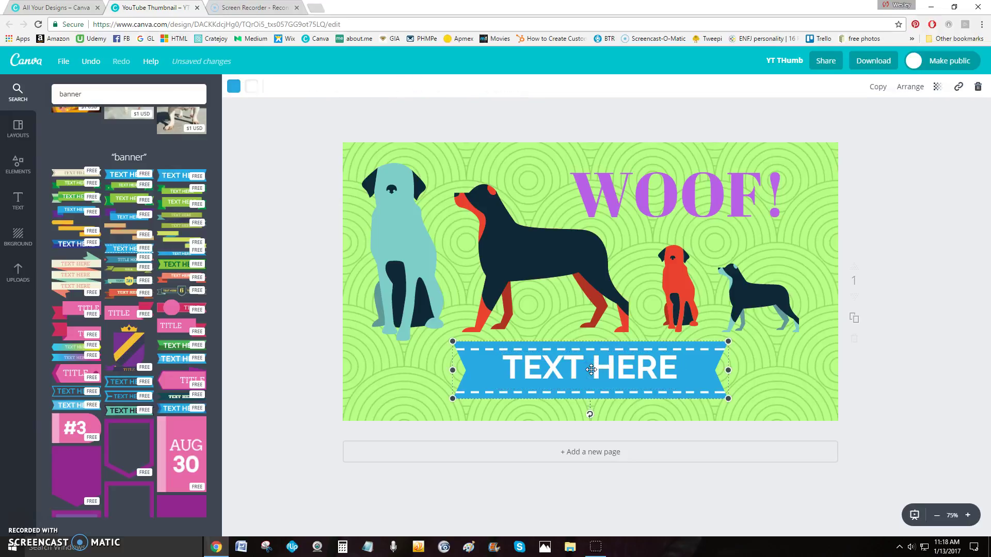
{"action": "left_click", "coordinate": [591, 370]}
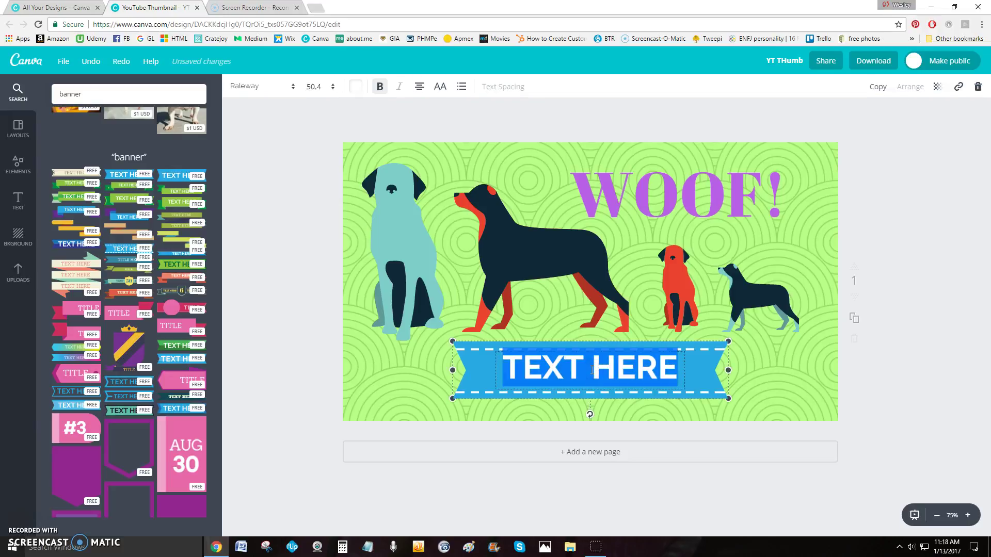
{"action": "type", "text": "Watch"}
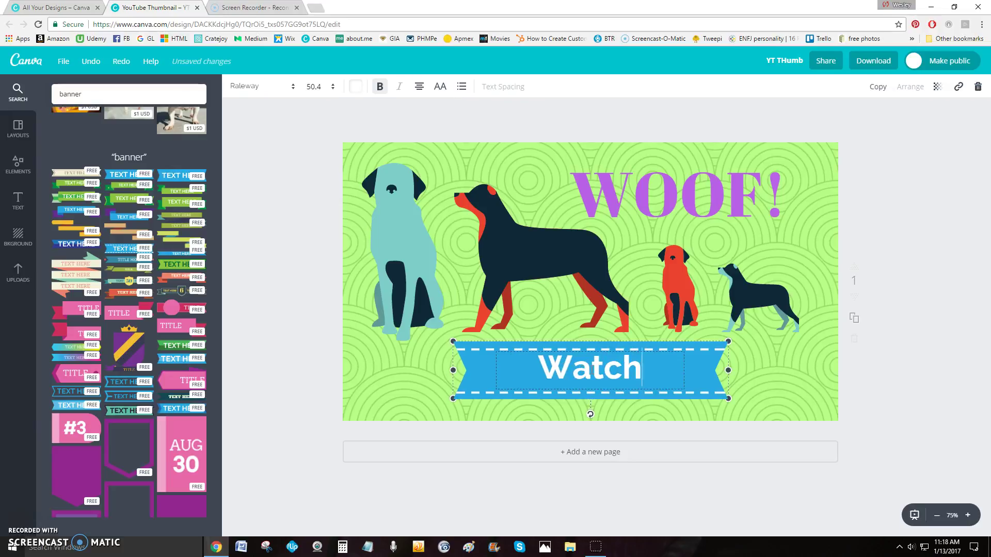
{"action": "type", "text": " this video baoub"}
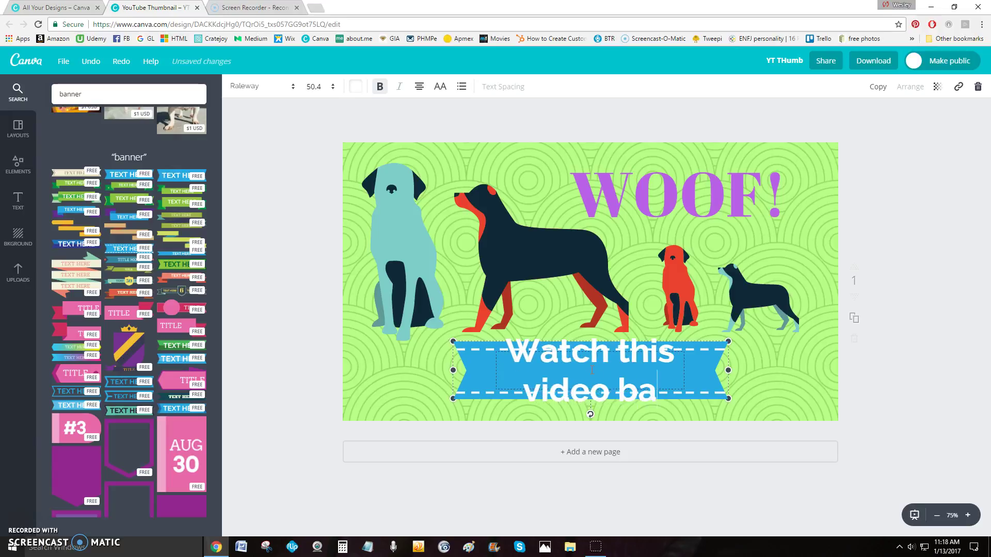
{"action": "key", "text": "BackSpace"}
{"action": "key", "text": "BackSpace"}
{"action": "key", "text": "BackSpace"}
{"action": "key", "text": "BackSpace"}
{"action": "key", "text": "BackSpace"}
{"action": "type", "text": "about dog"}
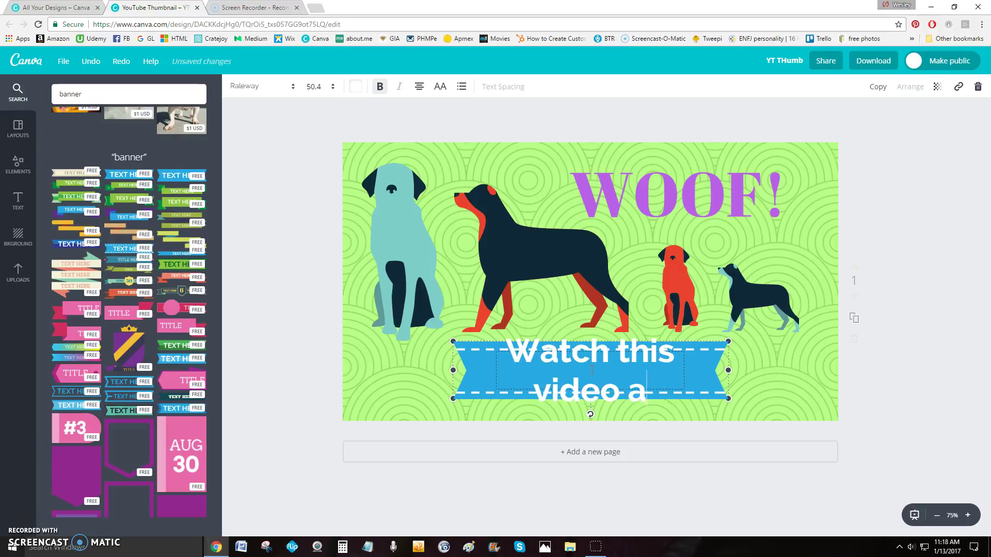
{"action": "type", "text": "s"}
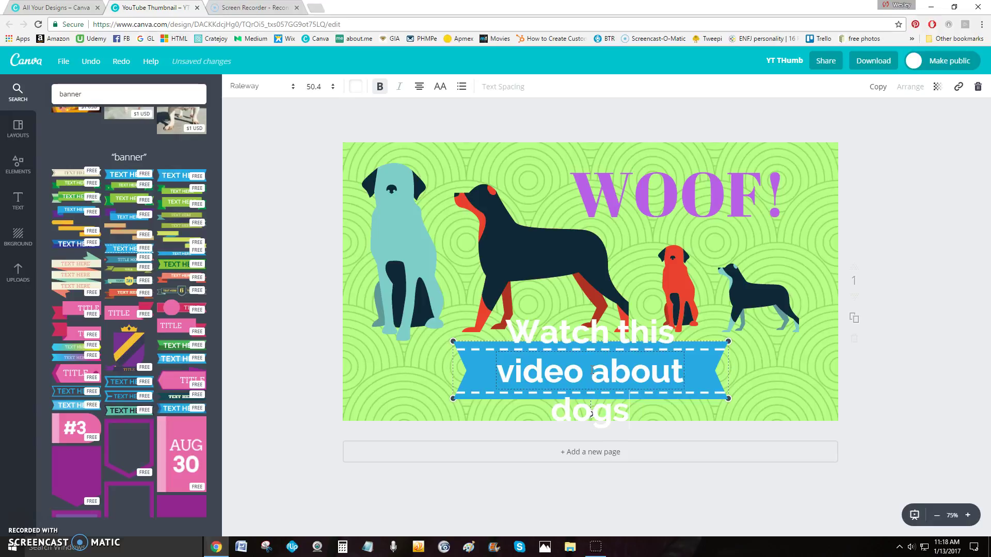
{"action": "type", "text": "!"}
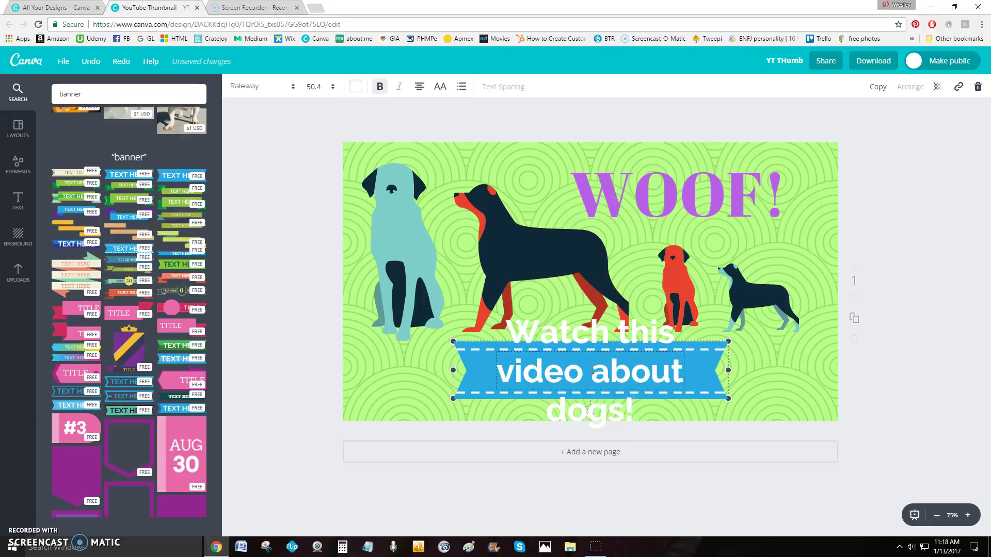
Widen the blue banner on both sides, then delete it with its text.
{"action": "left_click", "coordinate": [452, 371]}
{"action": "left_click_drag", "start_coordinate": [448, 371], "coordinate": [365, 377]}
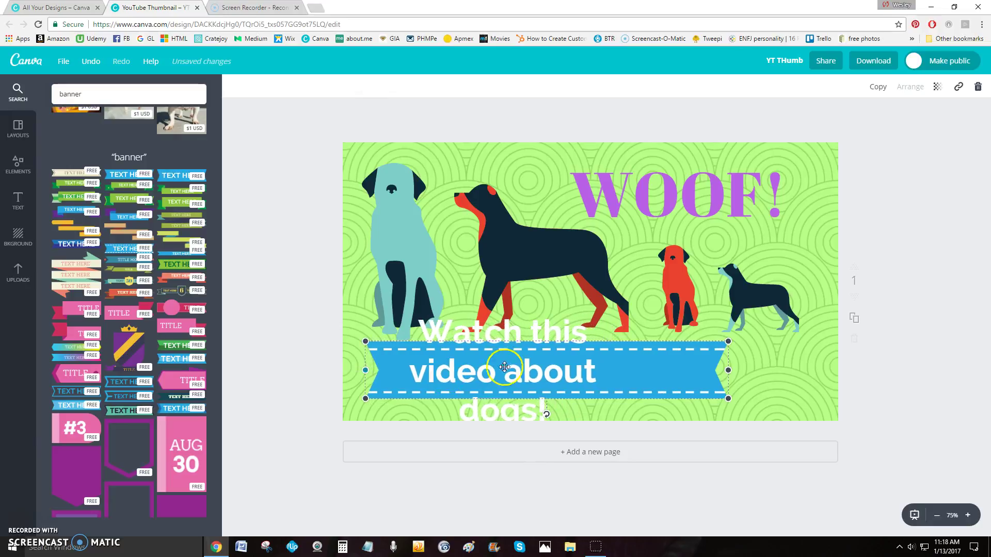
{"action": "double_click", "coordinate": [584, 371]}
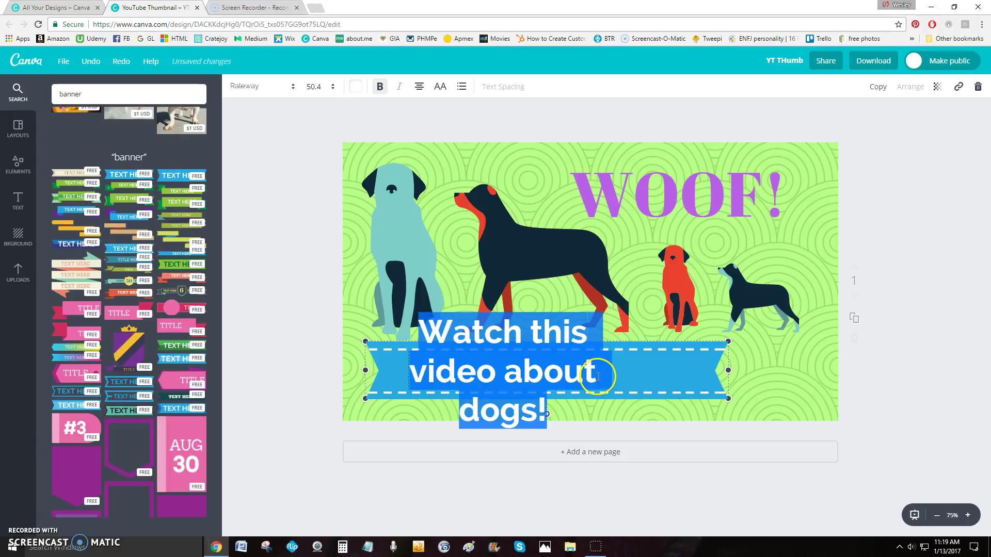
{"action": "left_click_drag", "start_coordinate": [727, 370], "coordinate": [823, 371]}
{"action": "left_click", "coordinate": [562, 374]}
{"action": "left_click", "coordinate": [561, 373]}
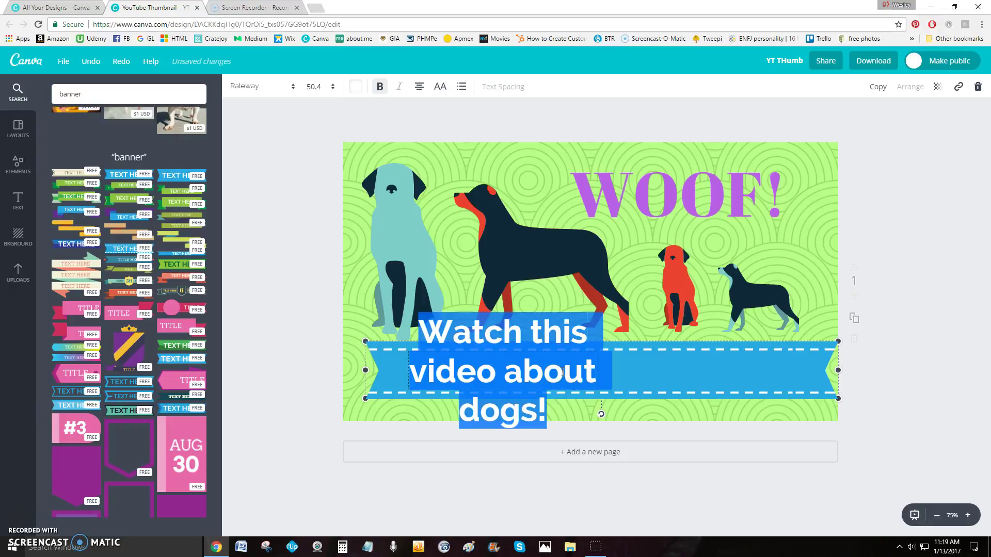
{"action": "left_click", "coordinate": [978, 88]}
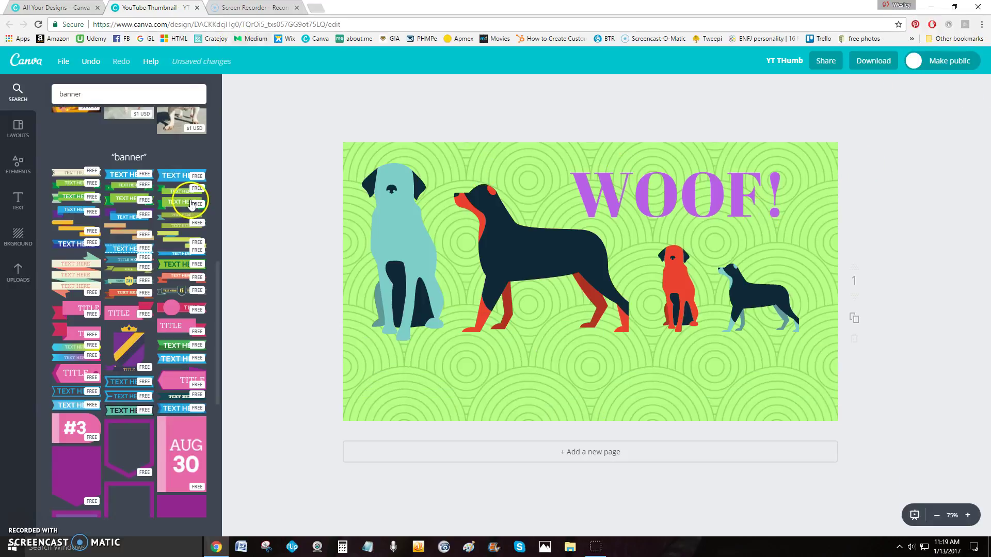
Add a cream ribbon banner, move it down, and type 'Watch this video about dogs'.
{"action": "left_click", "coordinate": [71, 174]}
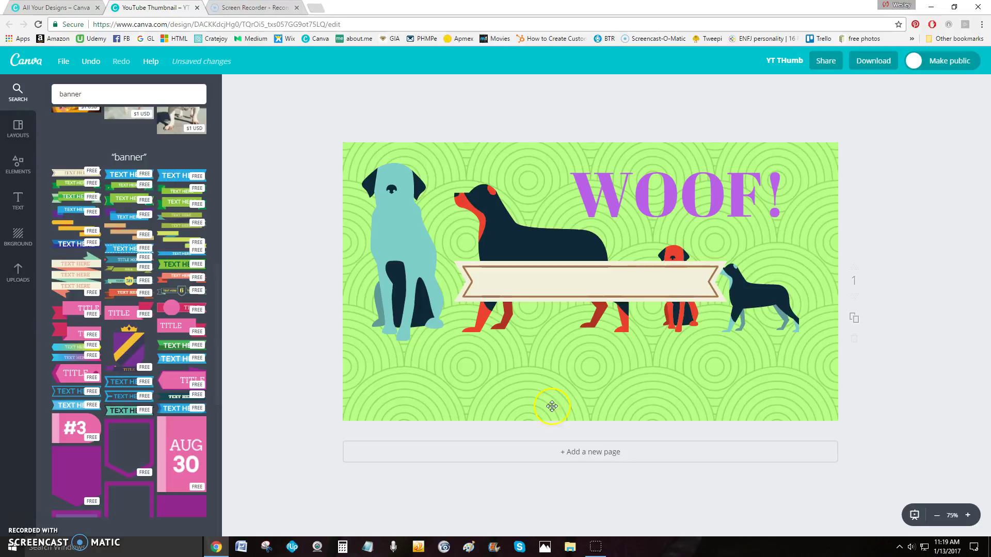
{"action": "left_click_drag", "start_coordinate": [566, 287], "coordinate": [568, 375]}
{"action": "double_click", "coordinate": [575, 376]}
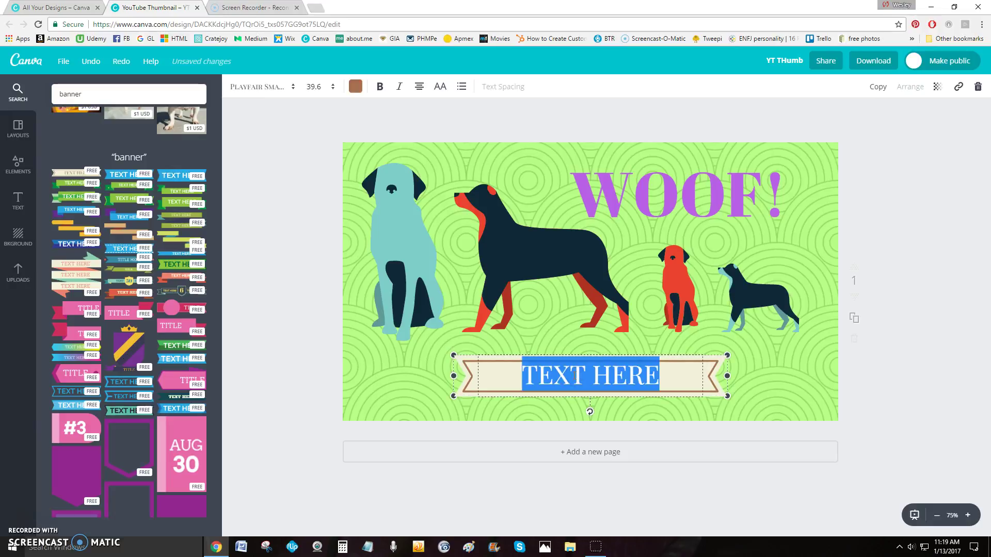
{"action": "type", "text": "Watch"}
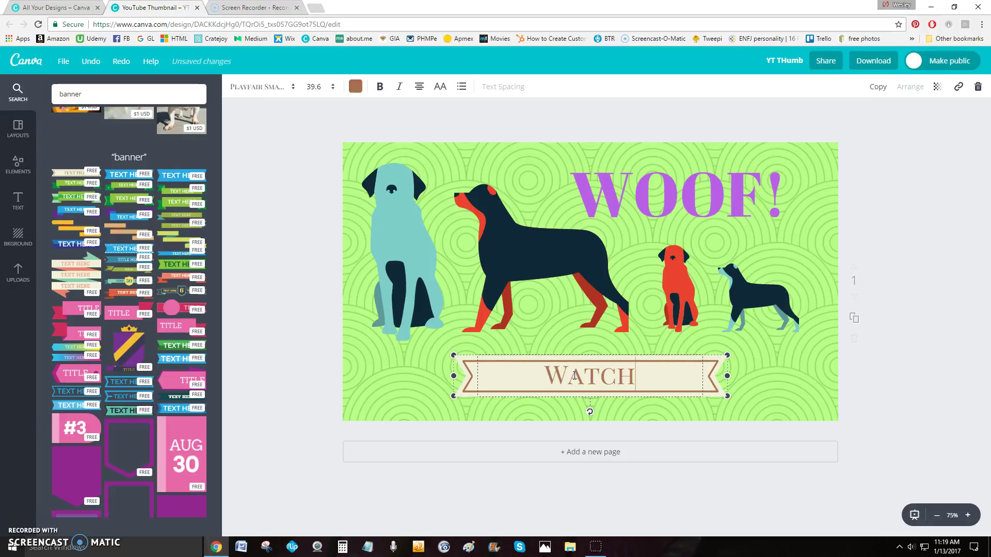
{"action": "type", "text": " this video about"}
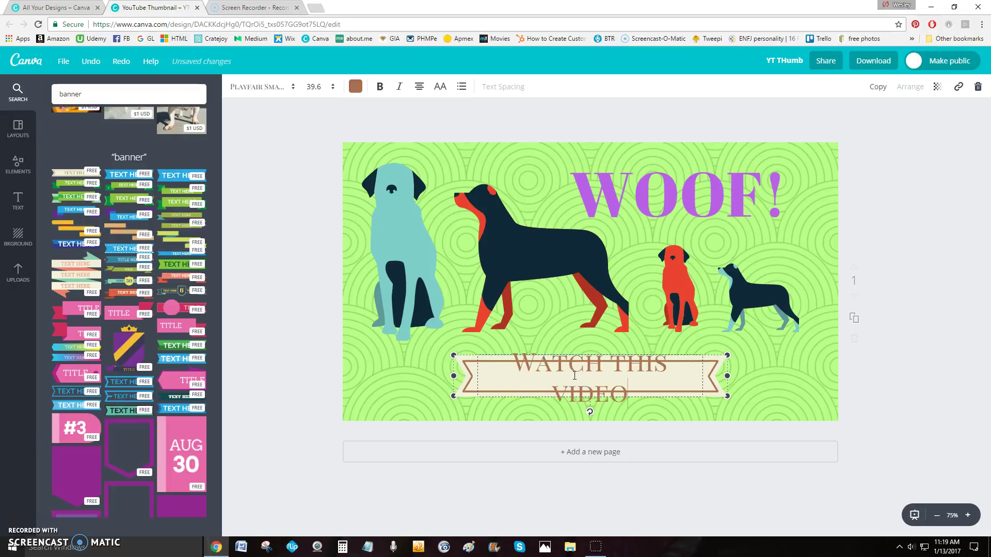
{"action": "type", "text": " dogs"}
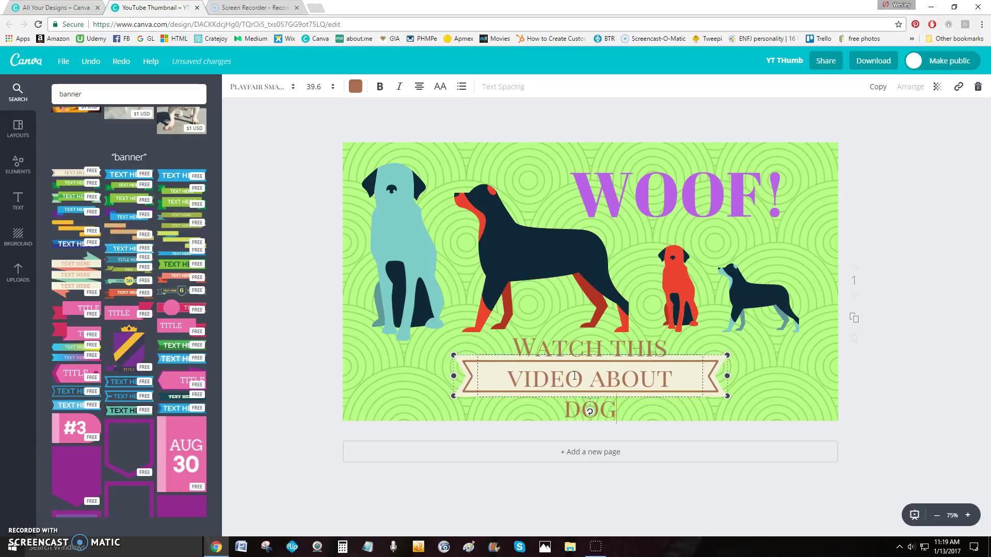
Widen the ribbon banner on both sides and centre it along the bottom.
{"action": "left_click_drag", "start_coordinate": [454, 378], "coordinate": [363, 380]}
{"action": "left_click_drag", "start_coordinate": [748, 376], "coordinate": [821, 378]}
{"action": "left_click_drag", "start_coordinate": [607, 369], "coordinate": [608, 372]}
{"action": "left_click", "coordinate": [642, 389]}
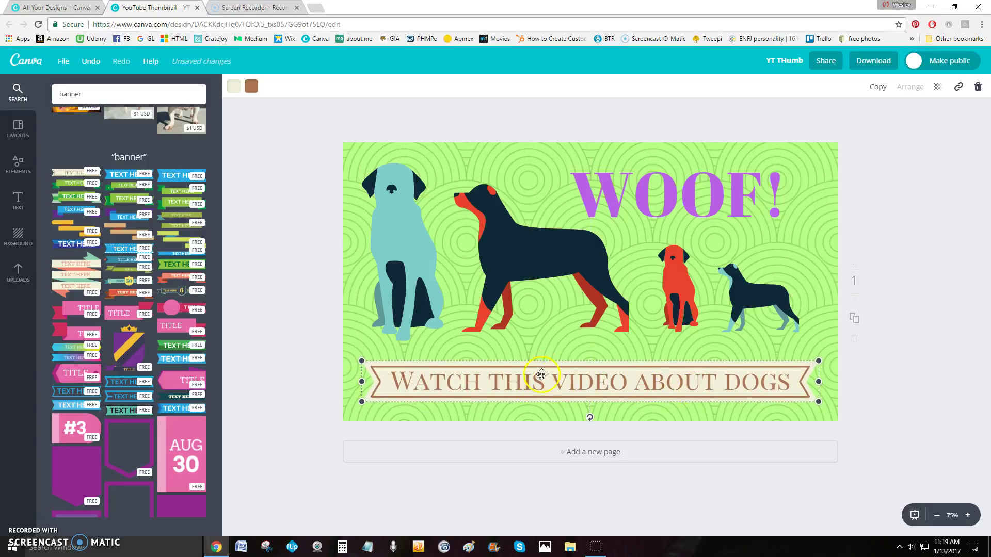
Colour the ribbon banner yellow with red stripes.
{"action": "left_click", "coordinate": [234, 87]}
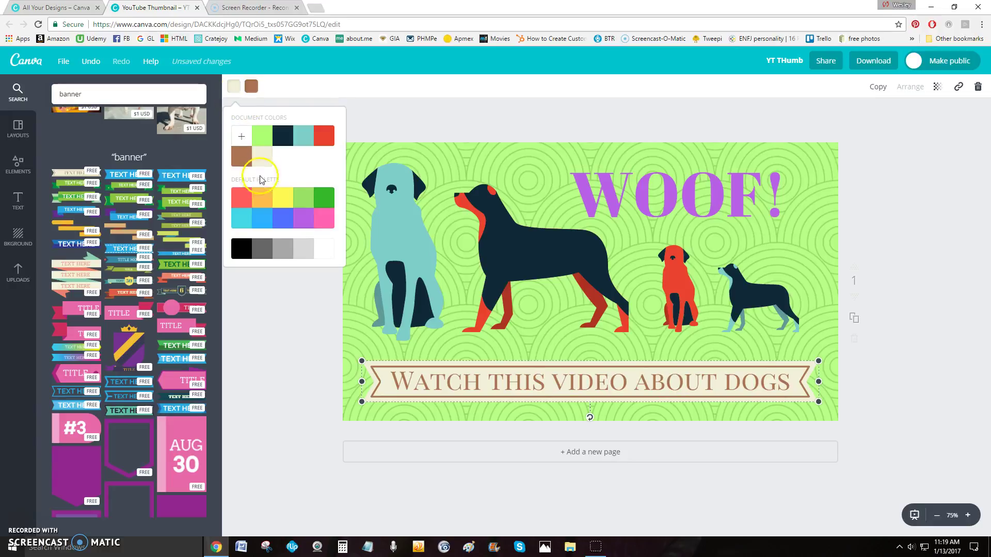
{"action": "left_click", "coordinate": [283, 199]}
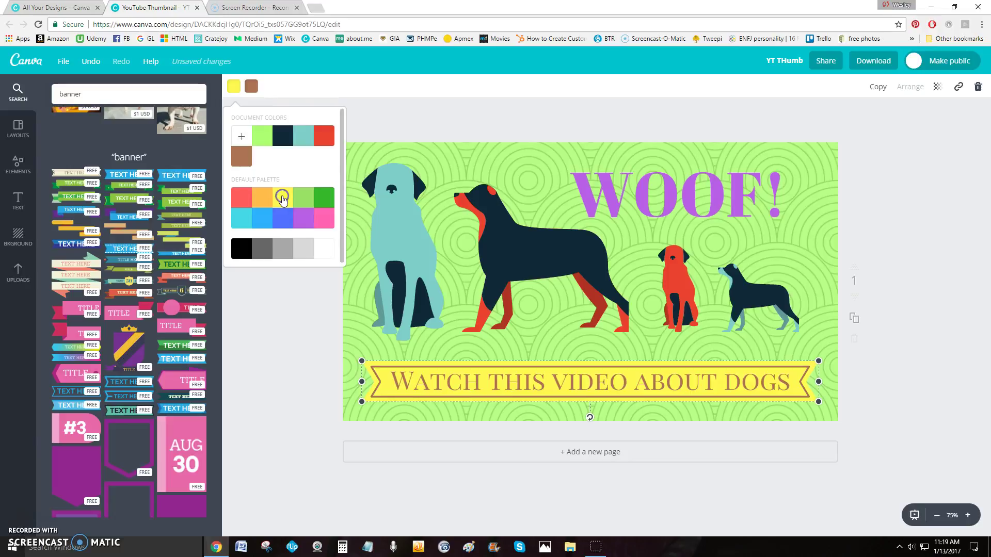
{"action": "left_click", "coordinate": [251, 88]}
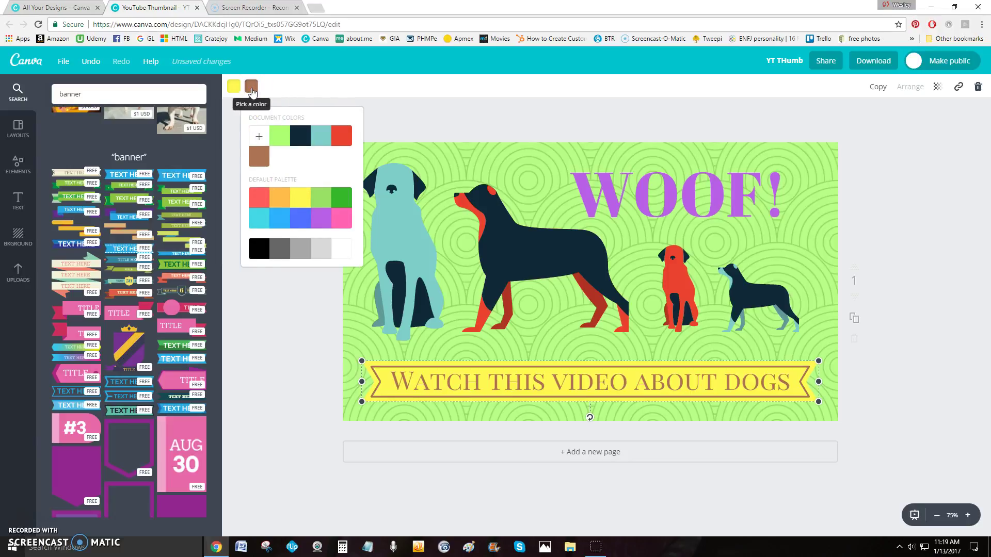
{"action": "left_click", "coordinate": [336, 139]}
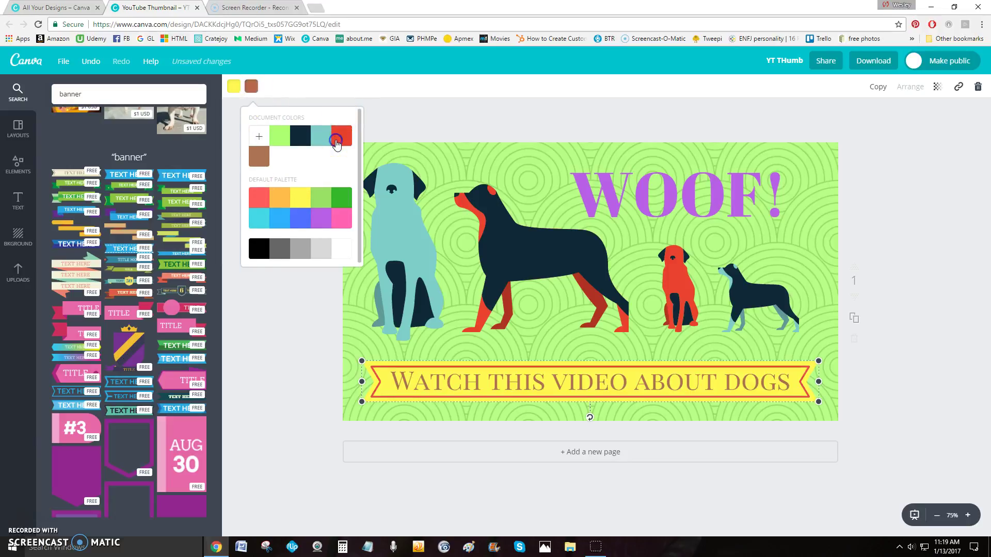
{"action": "left_click", "coordinate": [379, 368]}
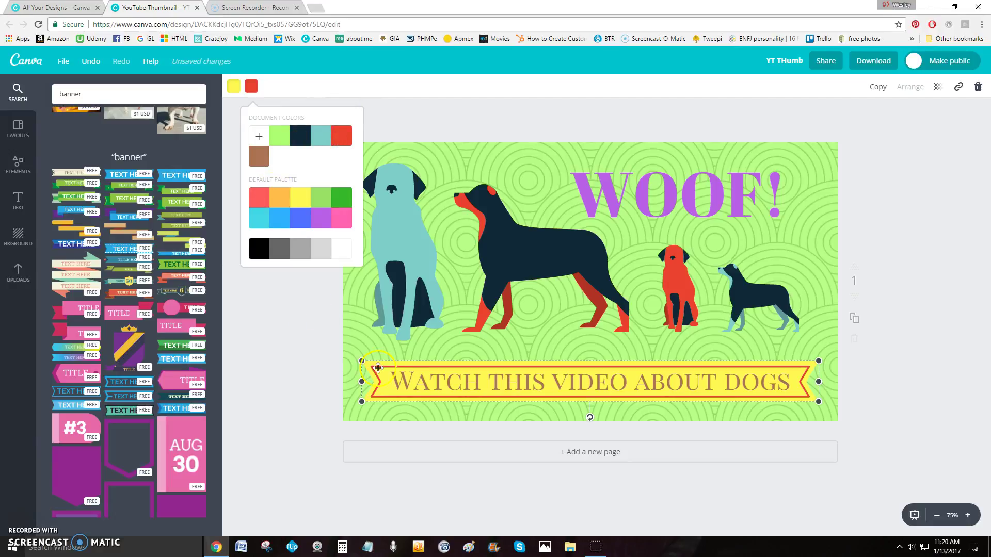
{"action": "left_click", "coordinate": [307, 376]}
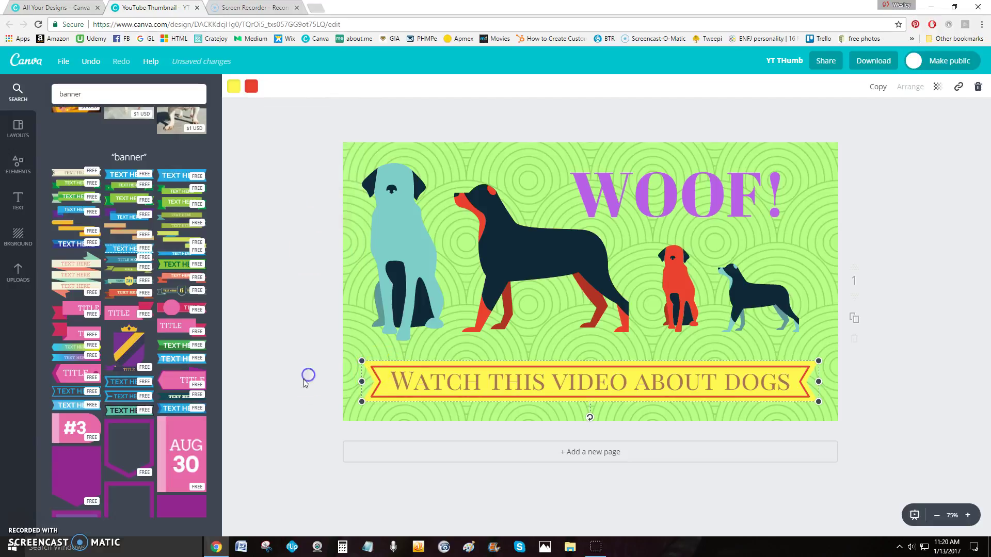
Make the banner caption black and widen its text box so it fits one line.
{"action": "double_click", "coordinate": [597, 381]}
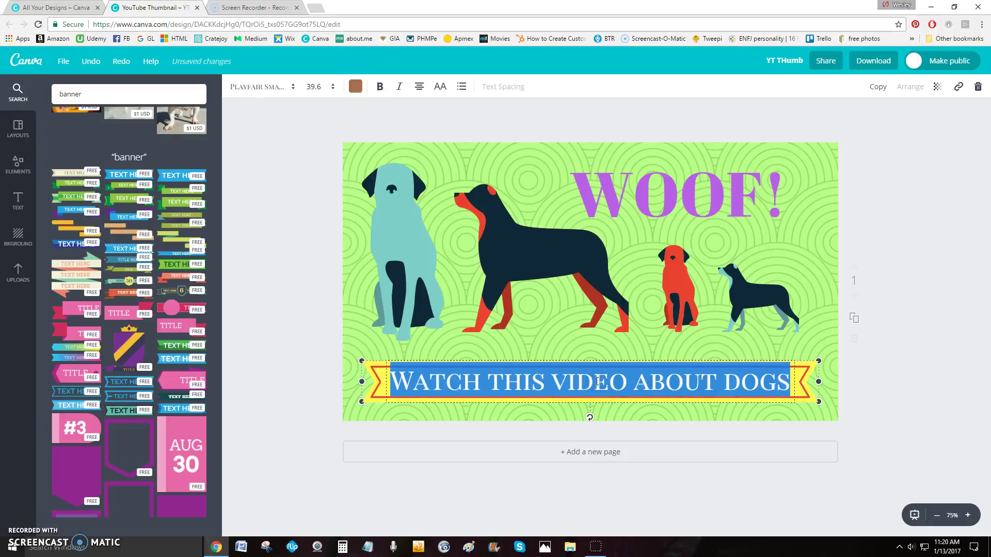
{"action": "left_click", "coordinate": [355, 86]}
{"action": "left_click", "coordinate": [363, 250]}
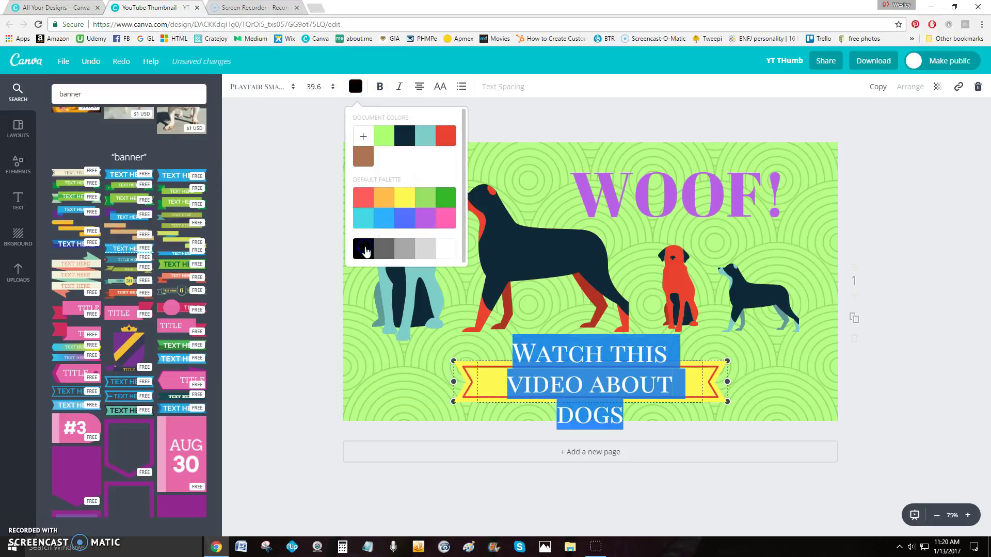
{"action": "left_click", "coordinate": [265, 244]}
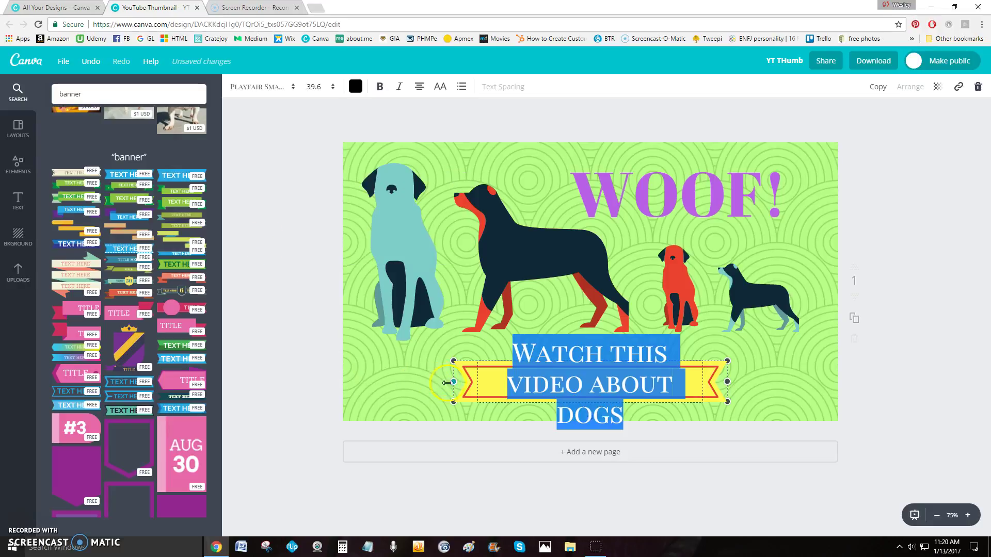
{"action": "left_click_drag", "start_coordinate": [453, 383], "coordinate": [365, 383]}
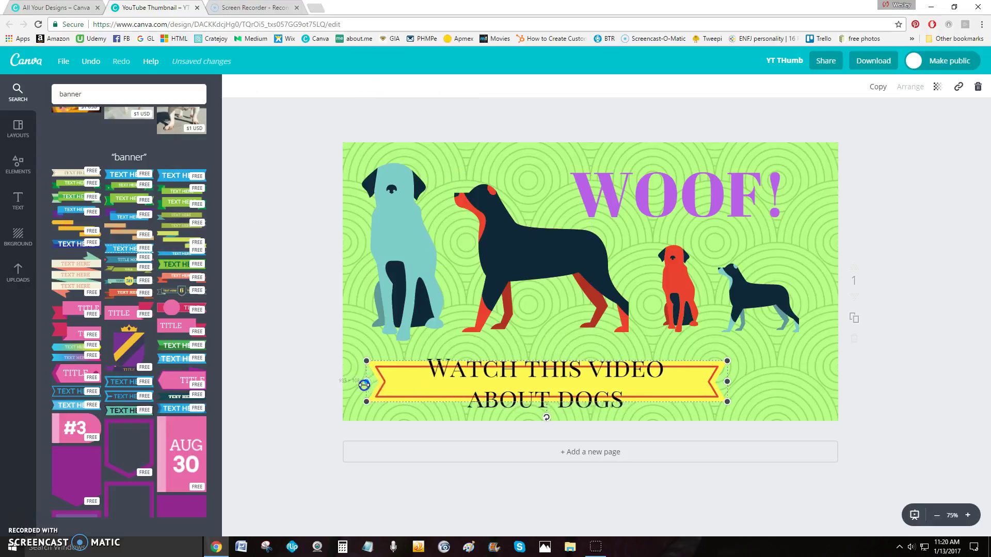
{"action": "left_click_drag", "start_coordinate": [749, 382], "coordinate": [821, 378]}
{"action": "left_click", "coordinate": [935, 336]}
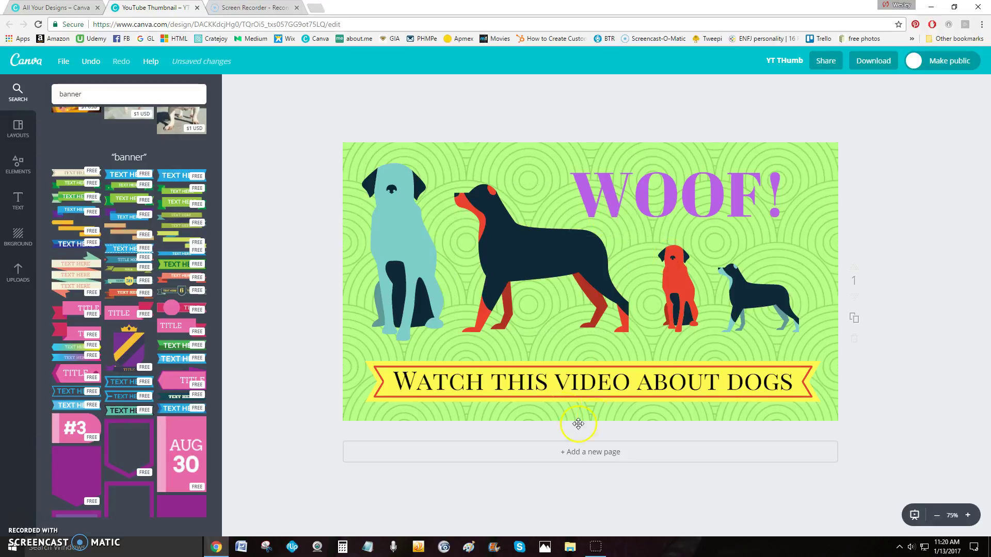
{"action": "left_click", "coordinate": [826, 61]}
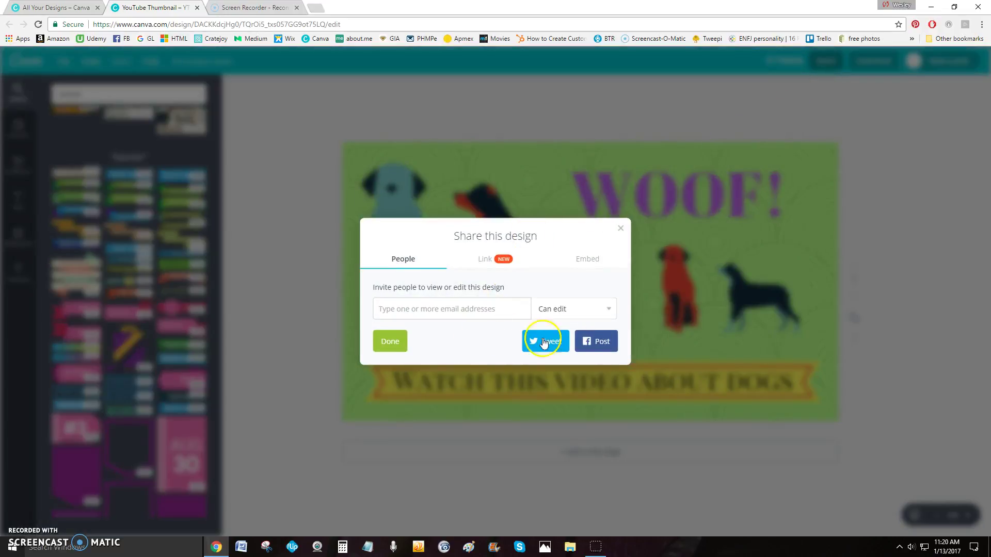
{"action": "left_click", "coordinate": [621, 228]}
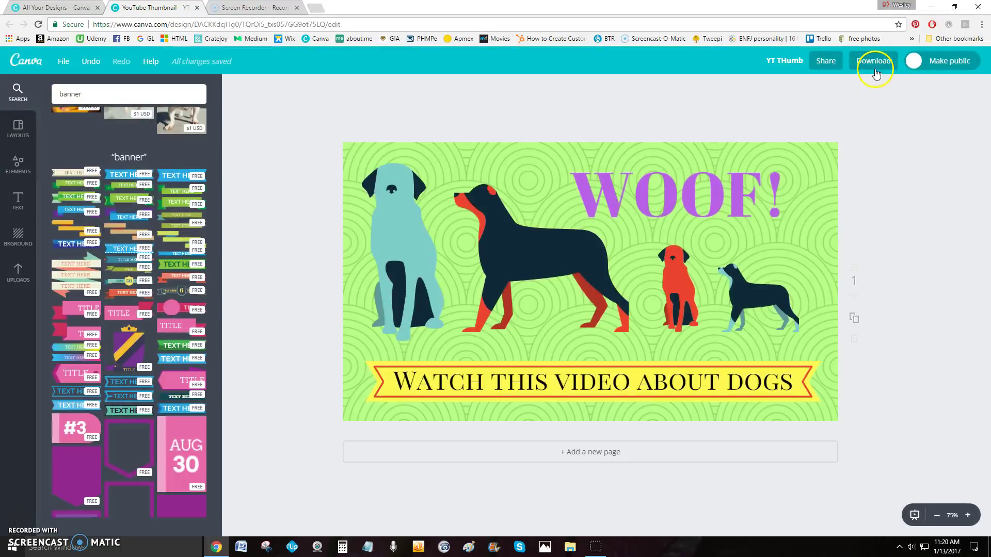
{"action": "left_click", "coordinate": [870, 63]}
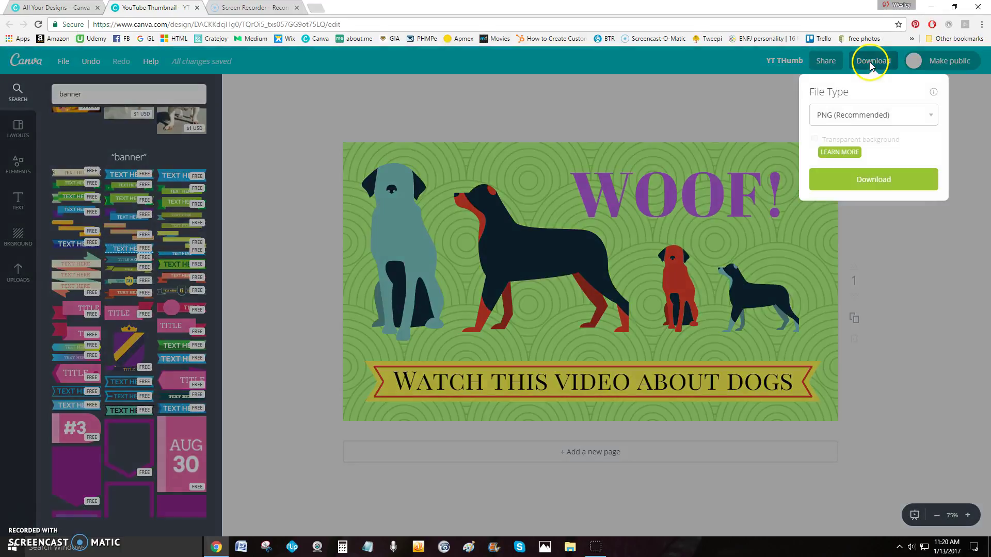
{"action": "left_click", "coordinate": [931, 114]}
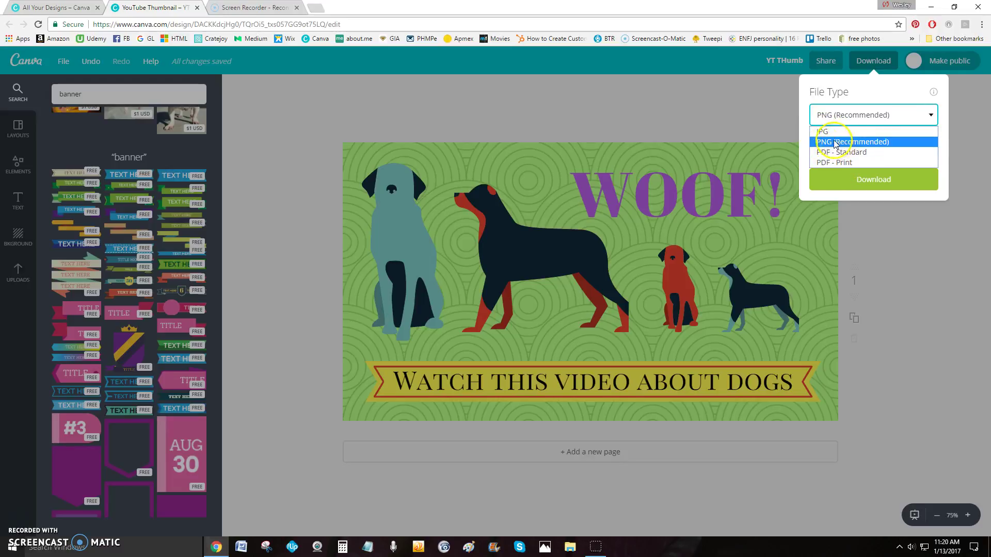
{"action": "left_click", "coordinate": [955, 126]}
{"action": "left_click", "coordinate": [955, 127]}
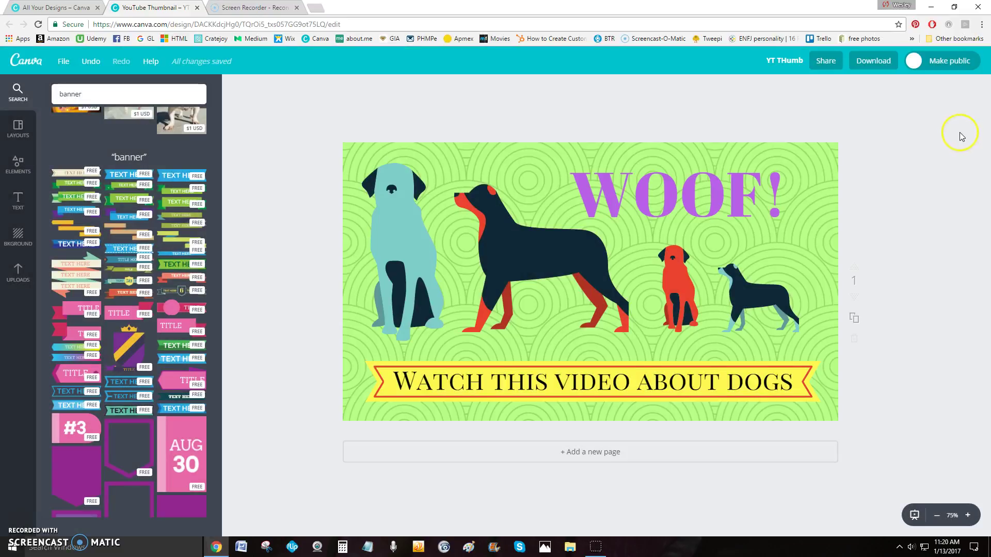
{"action": "left_click", "coordinate": [599, 251]}
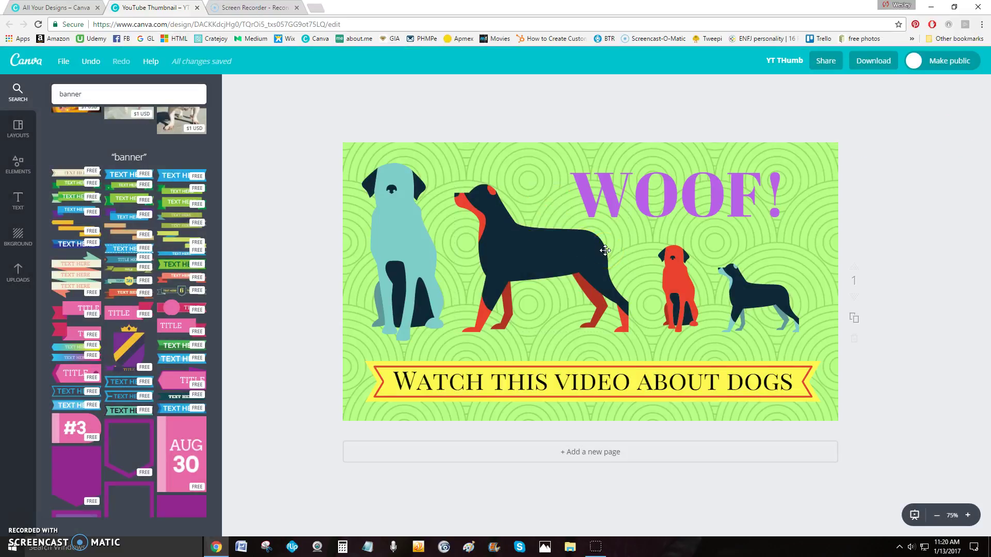